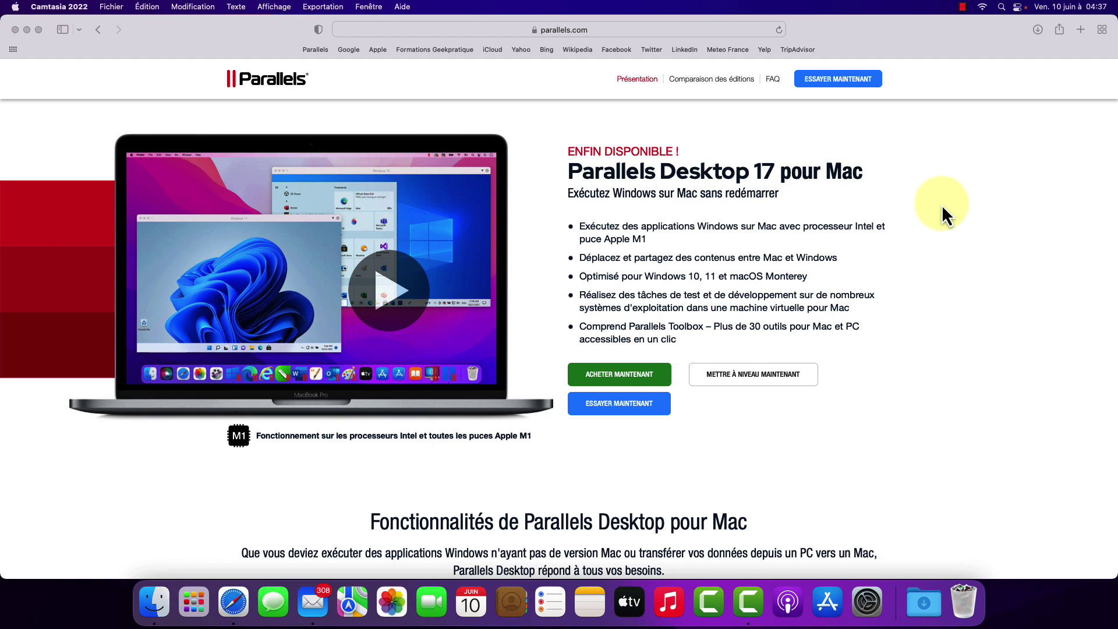
pyautogui.click(628, 431)
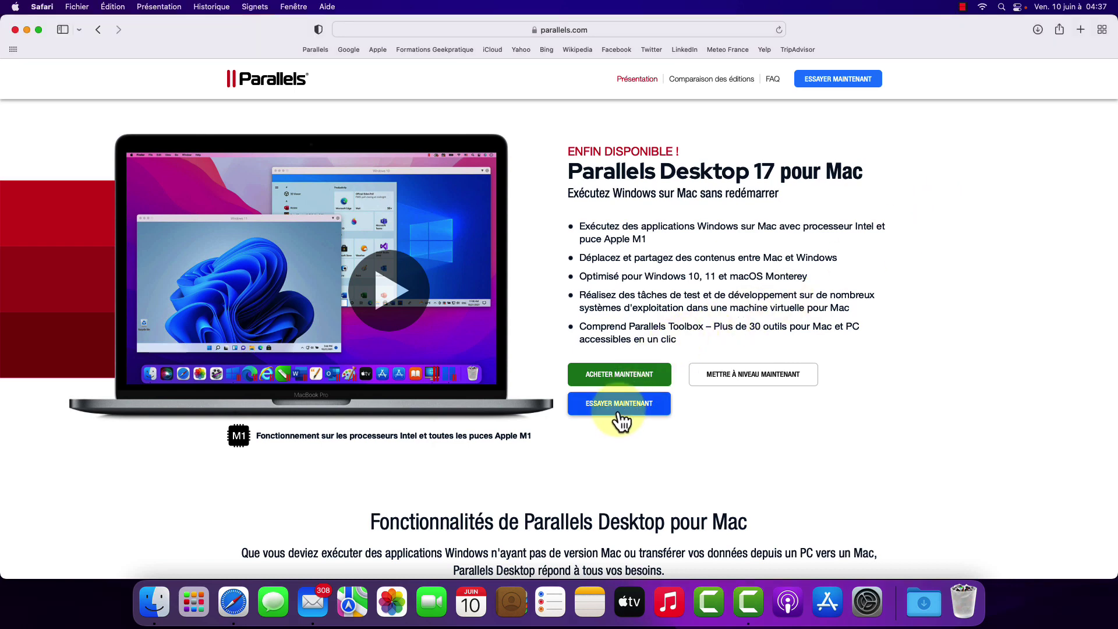
pyautogui.click(619, 407)
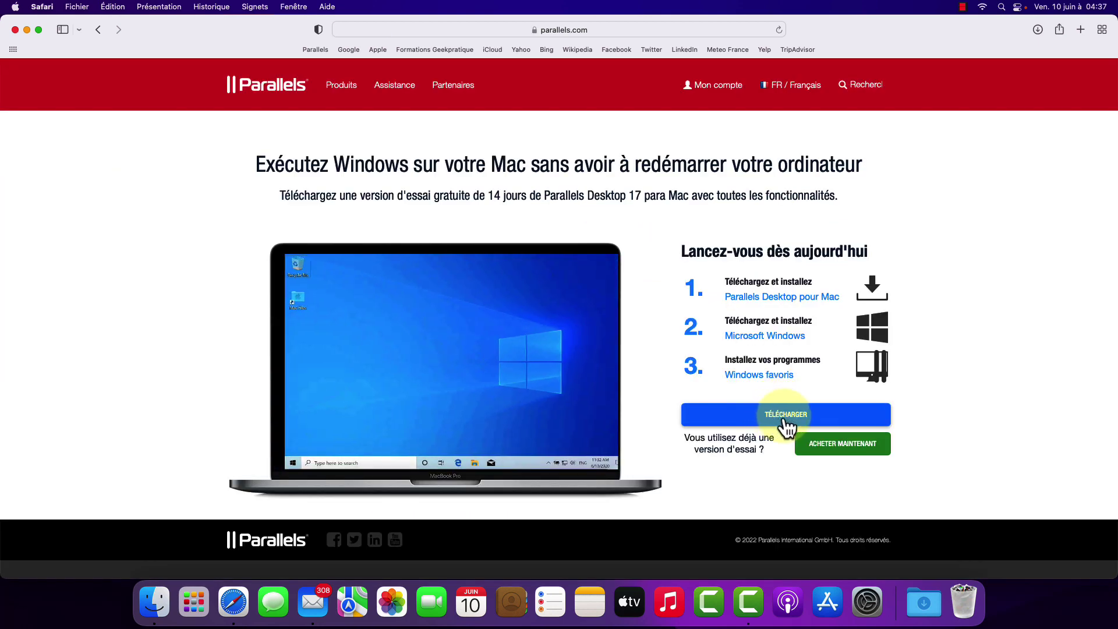
pyautogui.click(784, 416)
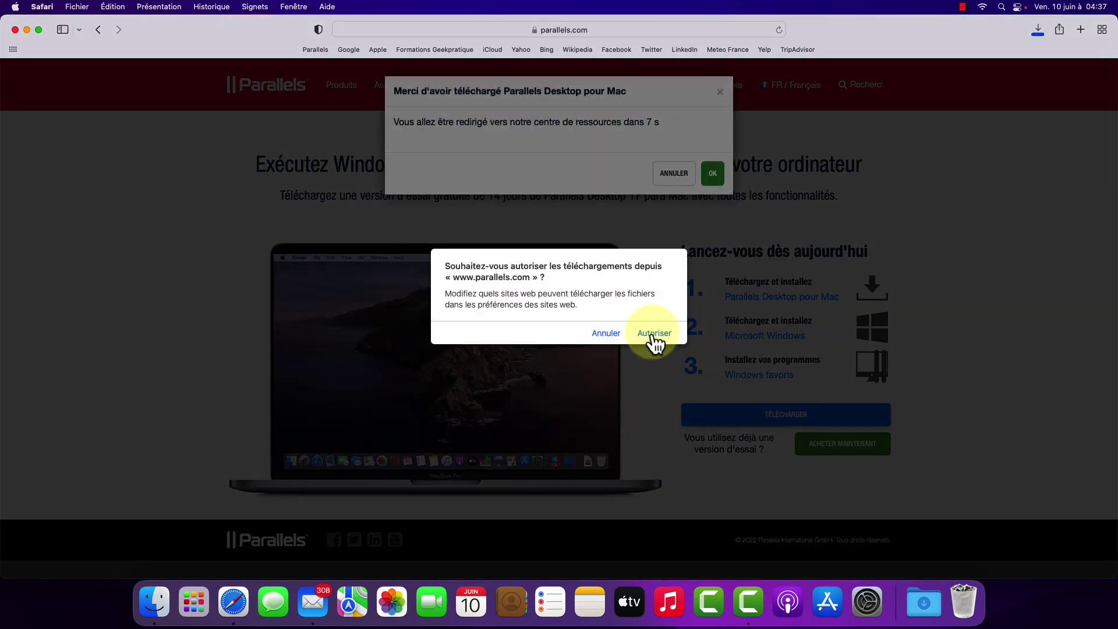
pyautogui.click(654, 337)
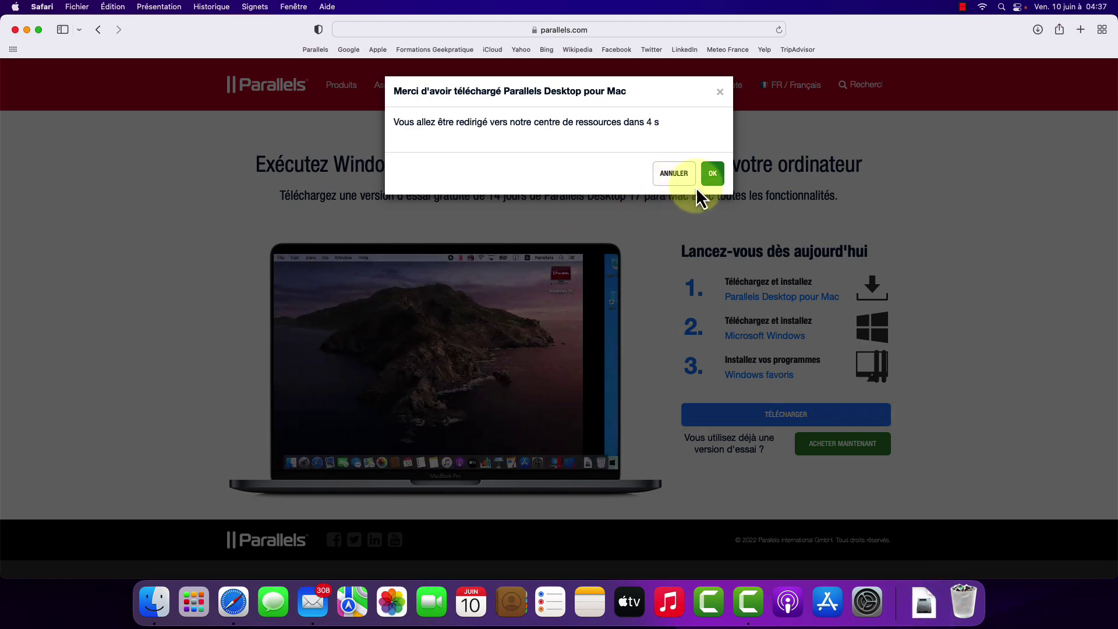
pyautogui.click(712, 174)
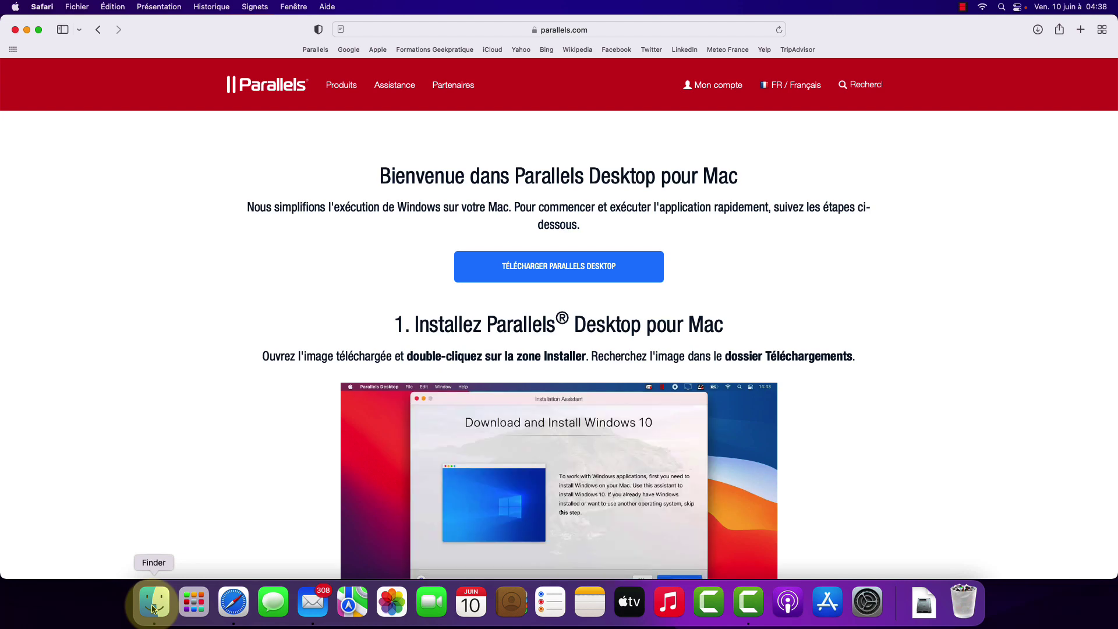
# - Switch to Finder and open Install Parallels Desktop.dmg from the Téléchargements folder
pyautogui.click(153, 608)
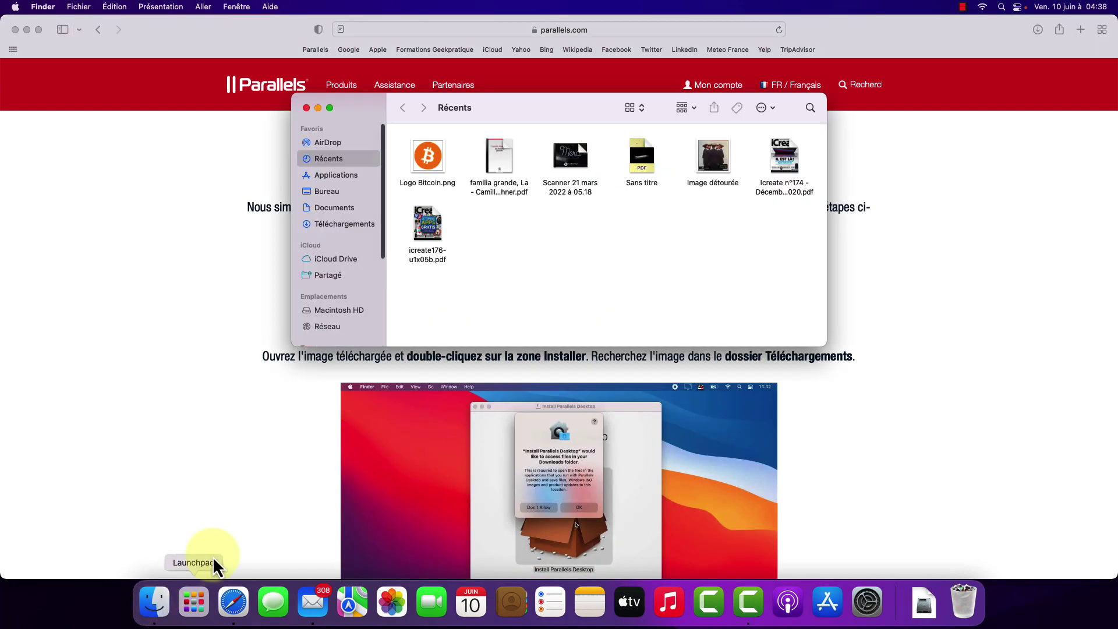
pyautogui.click(344, 224)
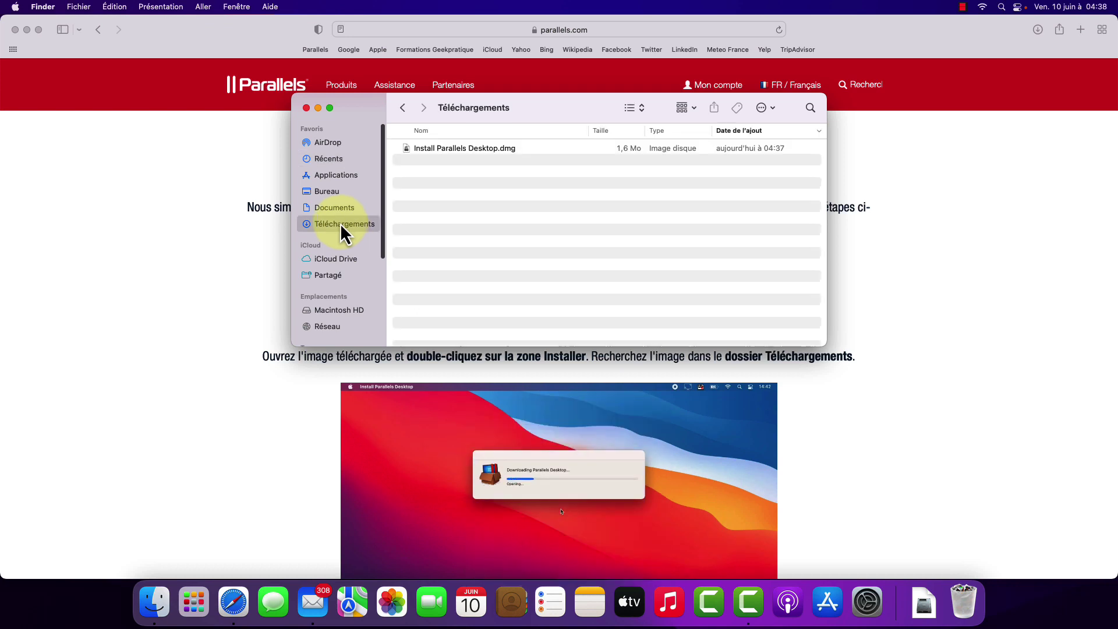
pyautogui.click(474, 152)
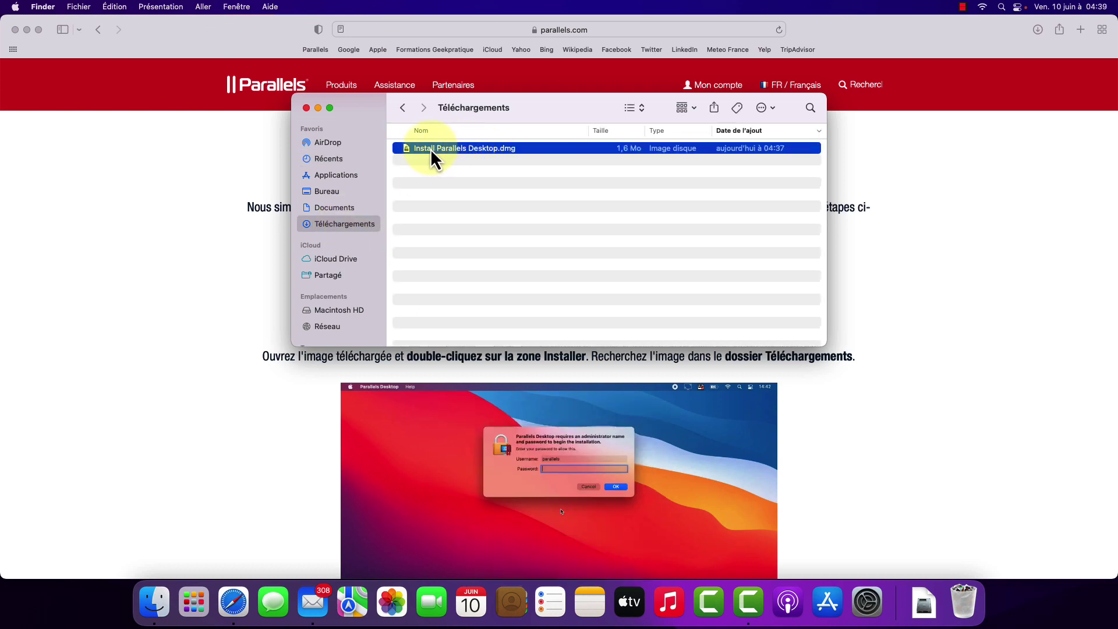
pyautogui.doubleClick(513, 151)
# - Launch the Parallels Desktop installer from the mounted disk image and allow it to access the downloads folder
pyautogui.click(256, 111)
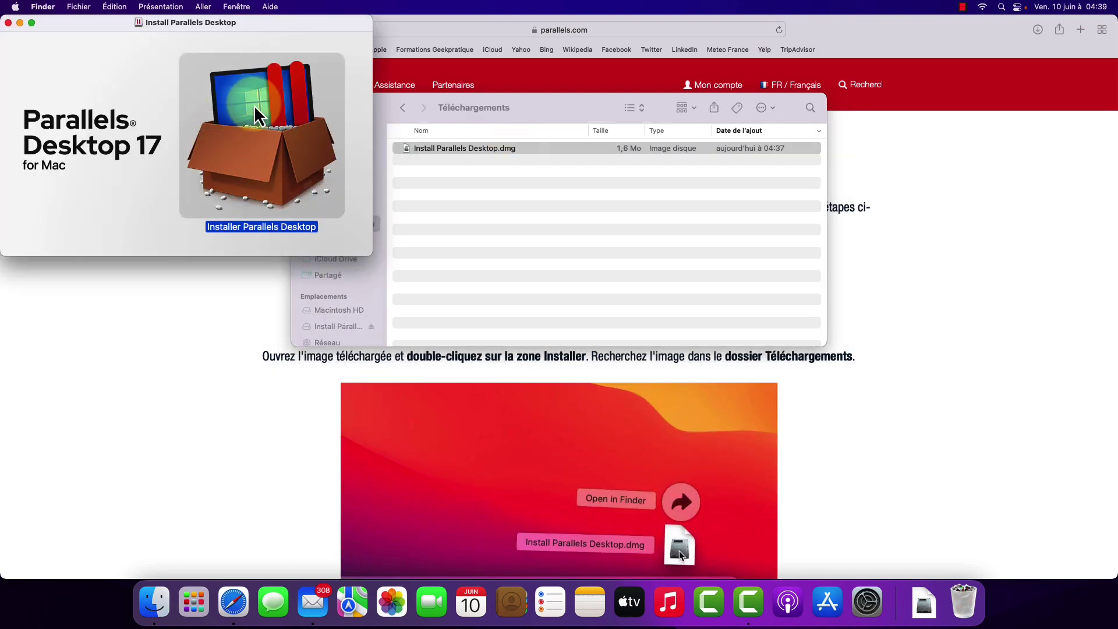
pyautogui.doubleClick(270, 132)
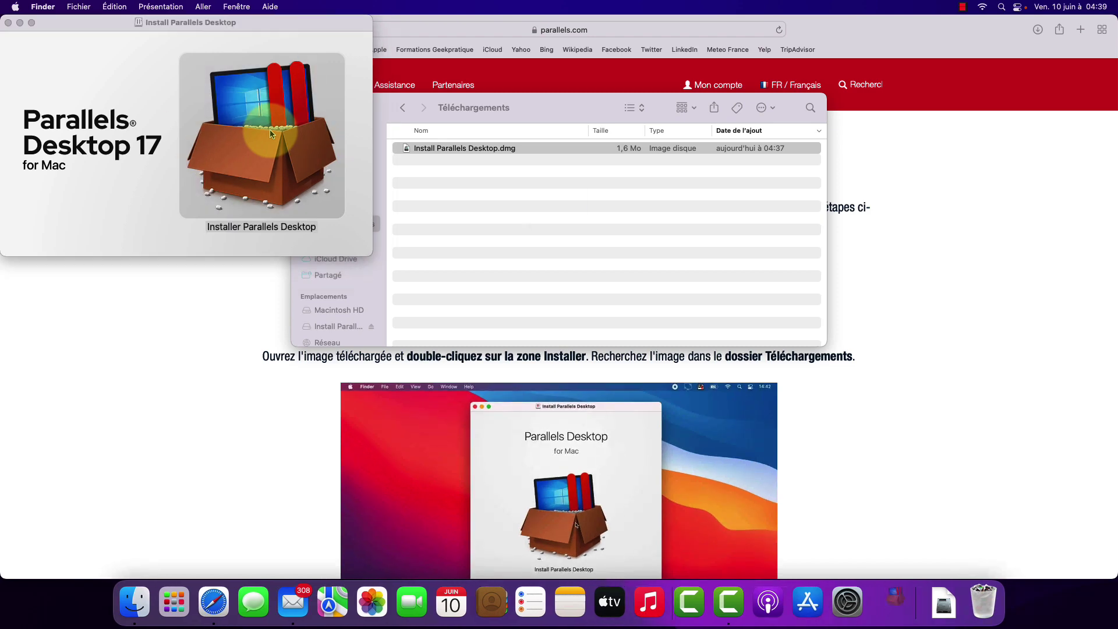
pyautogui.click(556, 233)
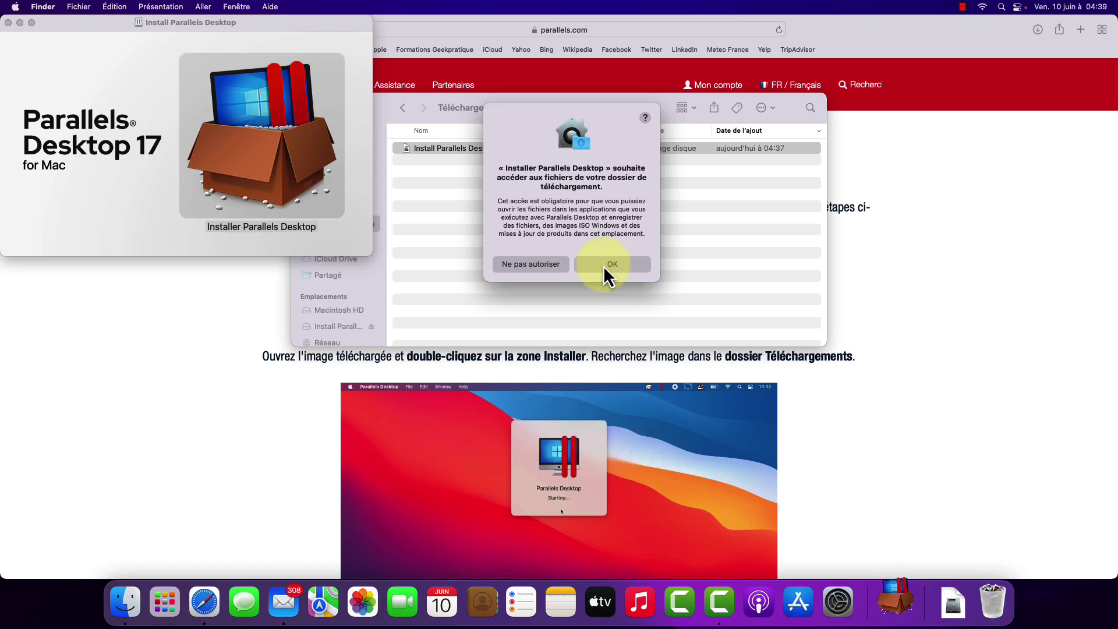
pyautogui.click(613, 264)
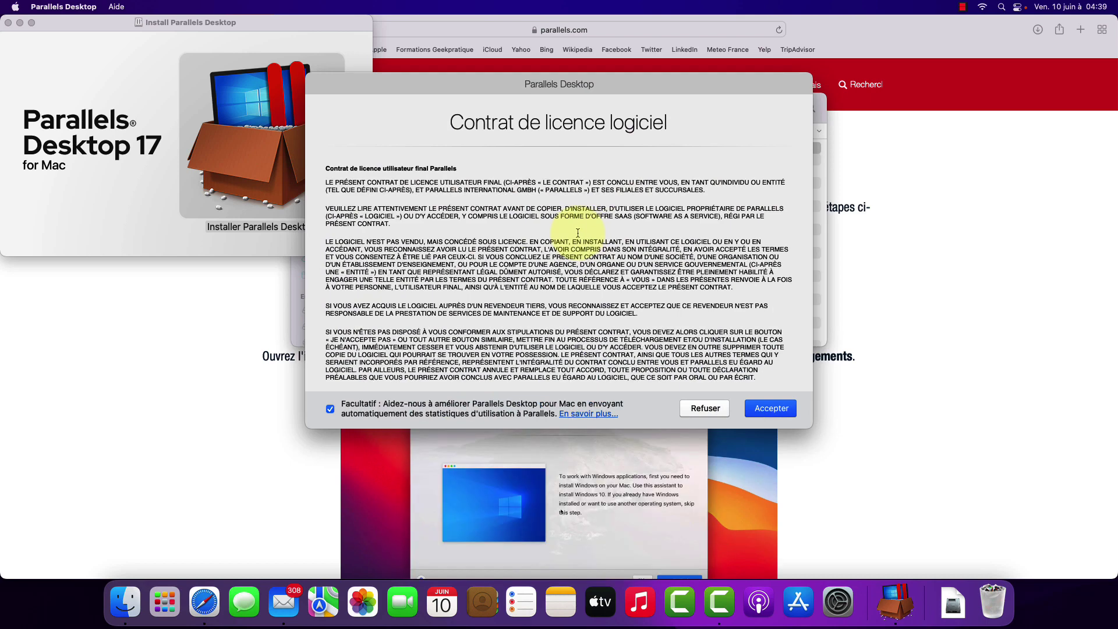
# - Accept the Parallels software licence agreement and authorise the installation with the administrator password
pyautogui.scroll(-1, 671, 383)
pyautogui.click(770, 409)
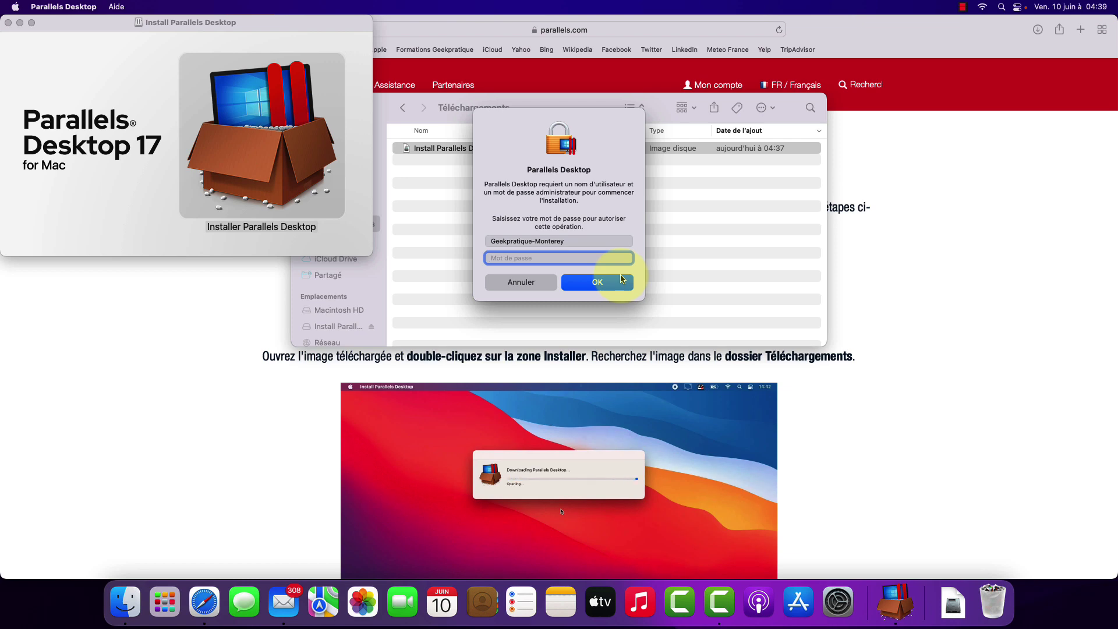
pyautogui.click(622, 279)
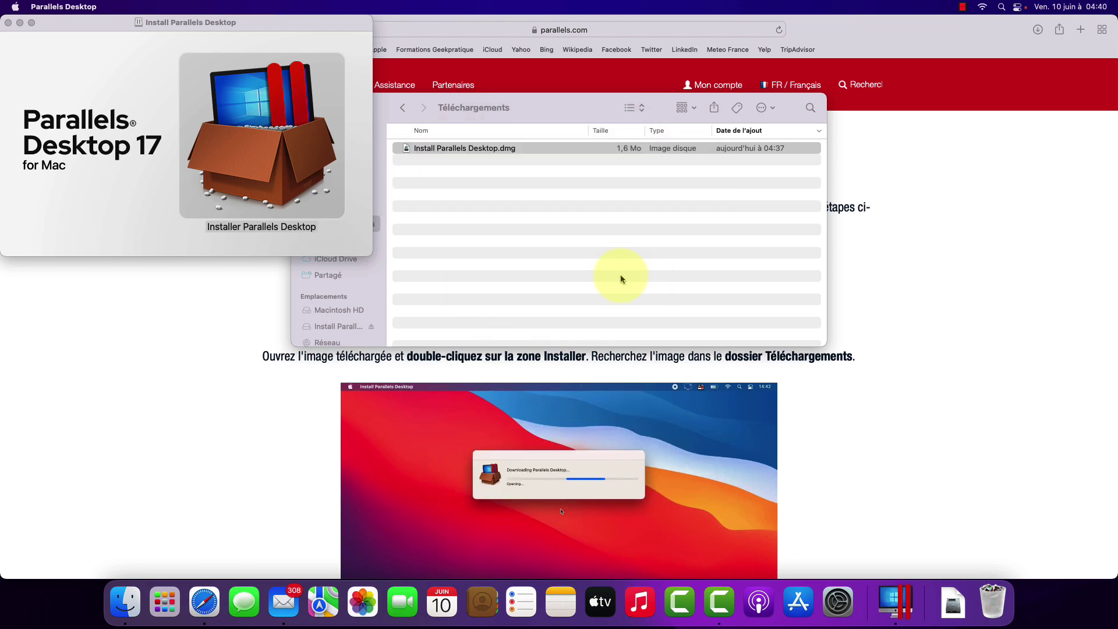
# - Grant Parallels Desktop access to the Desktop, Documents and Downloads folders and finish the authorisations
pyautogui.click(780, 388)
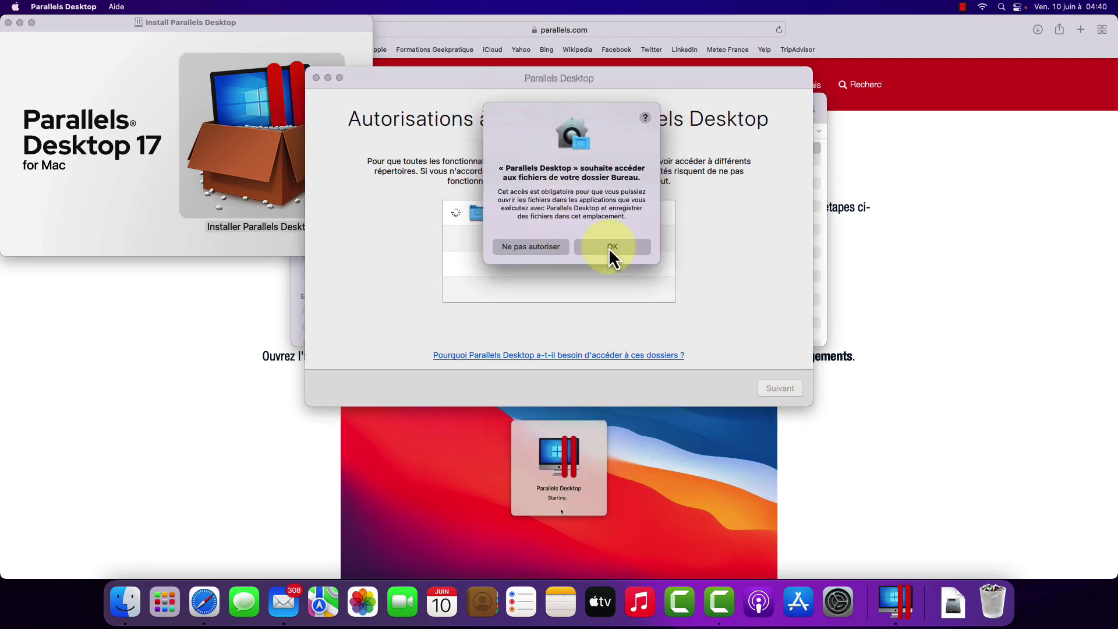
pyautogui.click(609, 246)
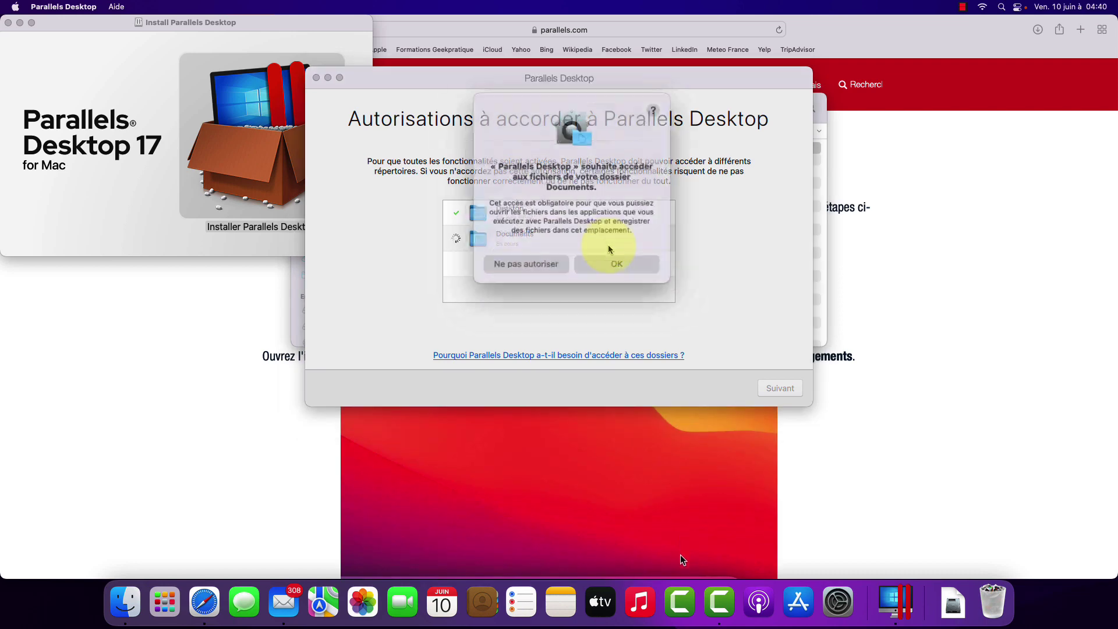
pyautogui.click(607, 256)
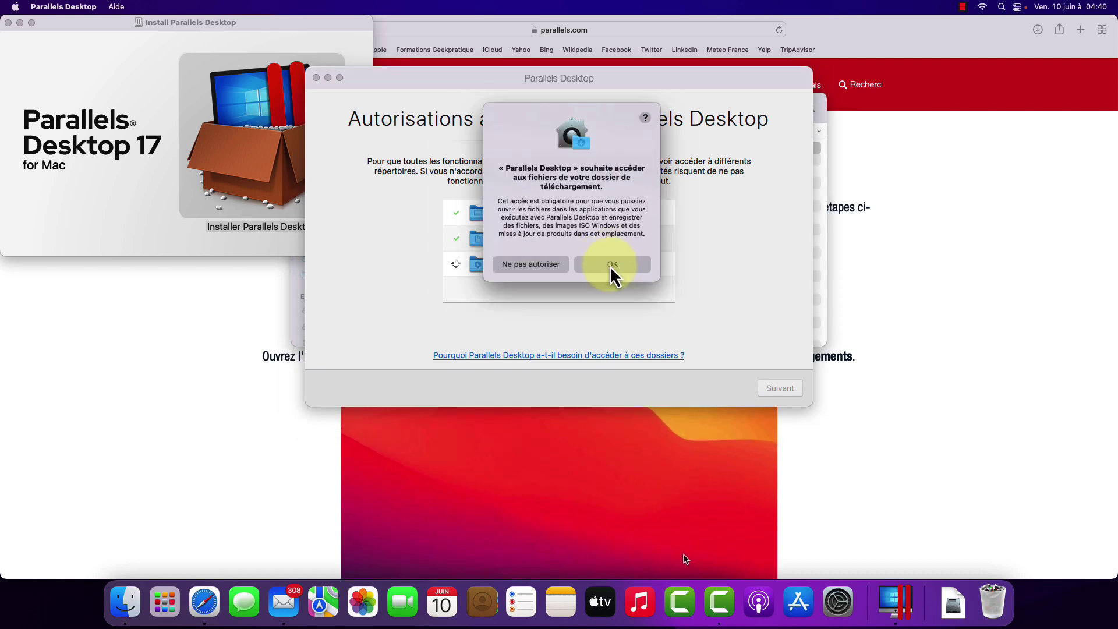
pyautogui.click(610, 265)
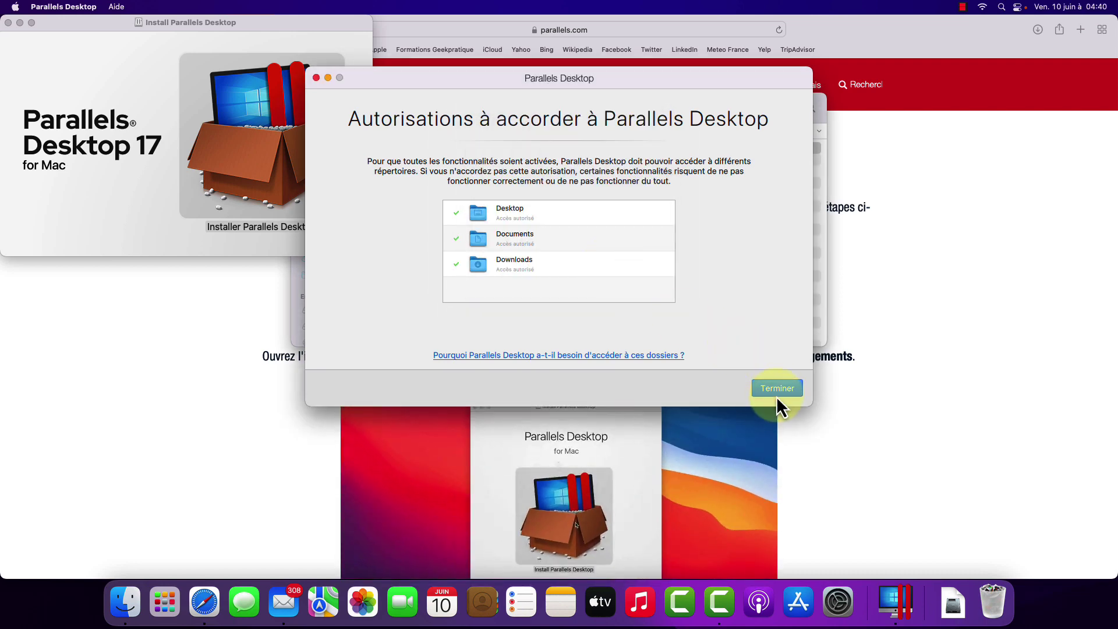
pyautogui.click(778, 390)
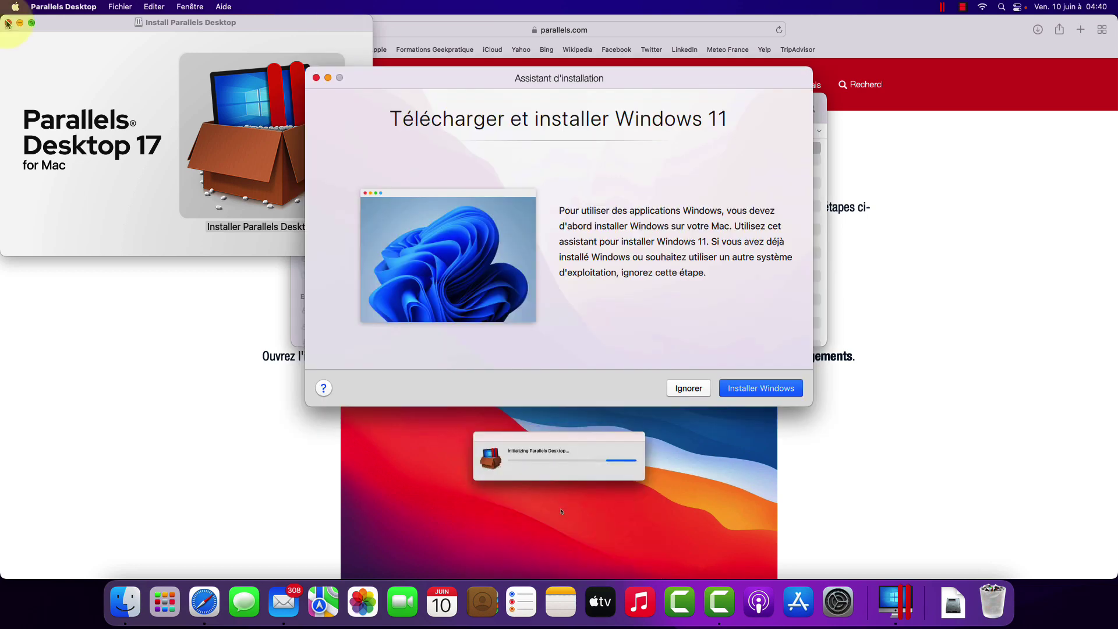
# - Close the Install Parallels Desktop window and eject its disk image in Finder
pyautogui.click(8, 23)
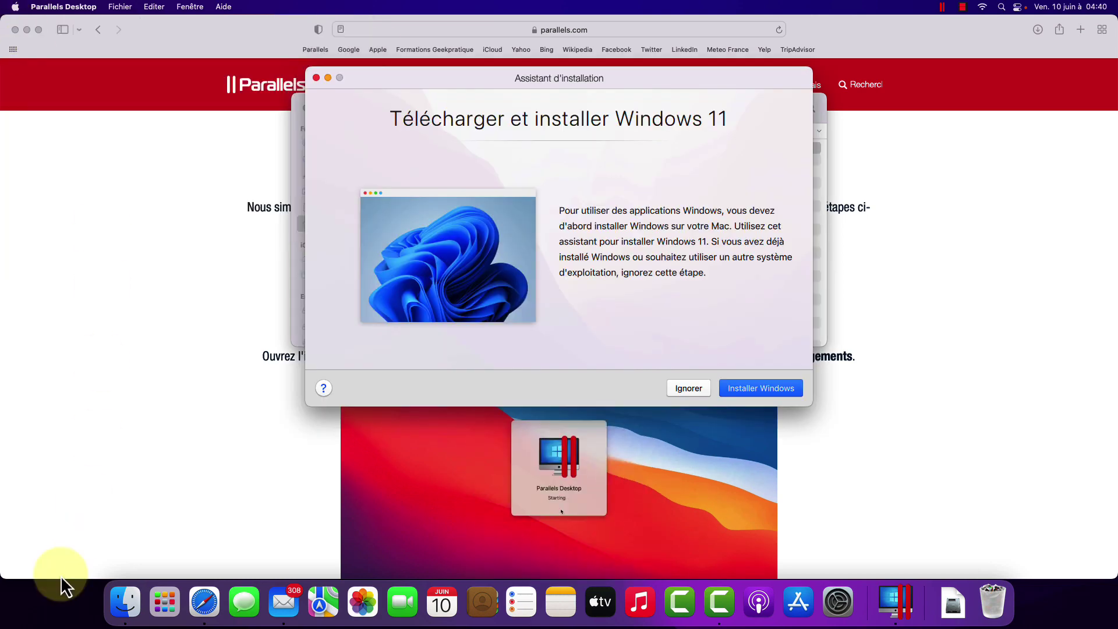
pyautogui.click(125, 603)
pyautogui.scroll(-3, 337, 232)
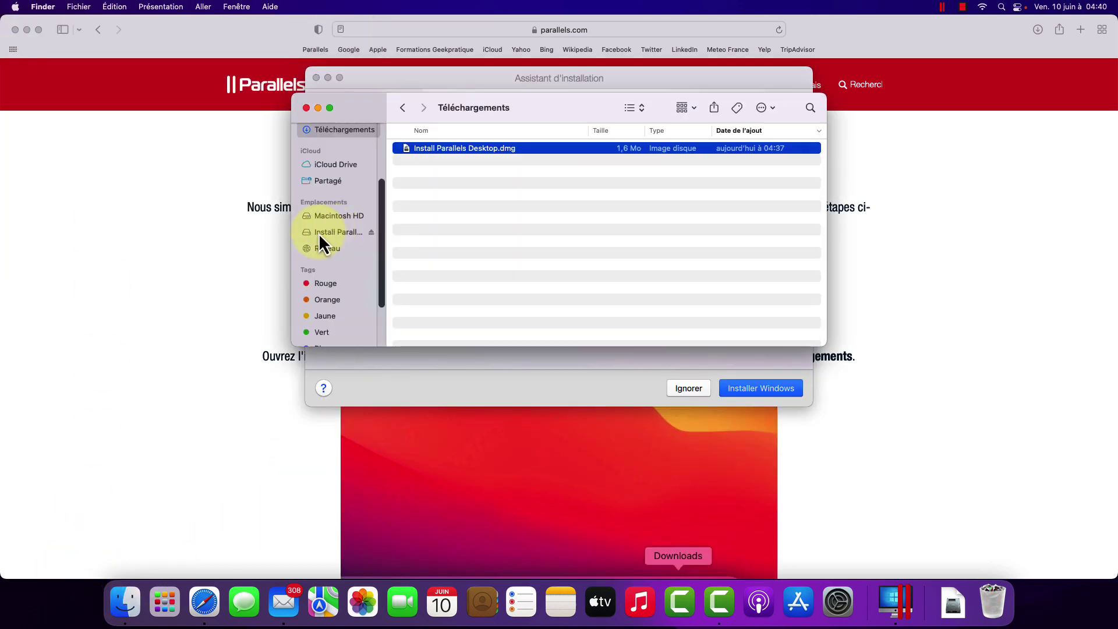
pyautogui.click(372, 232)
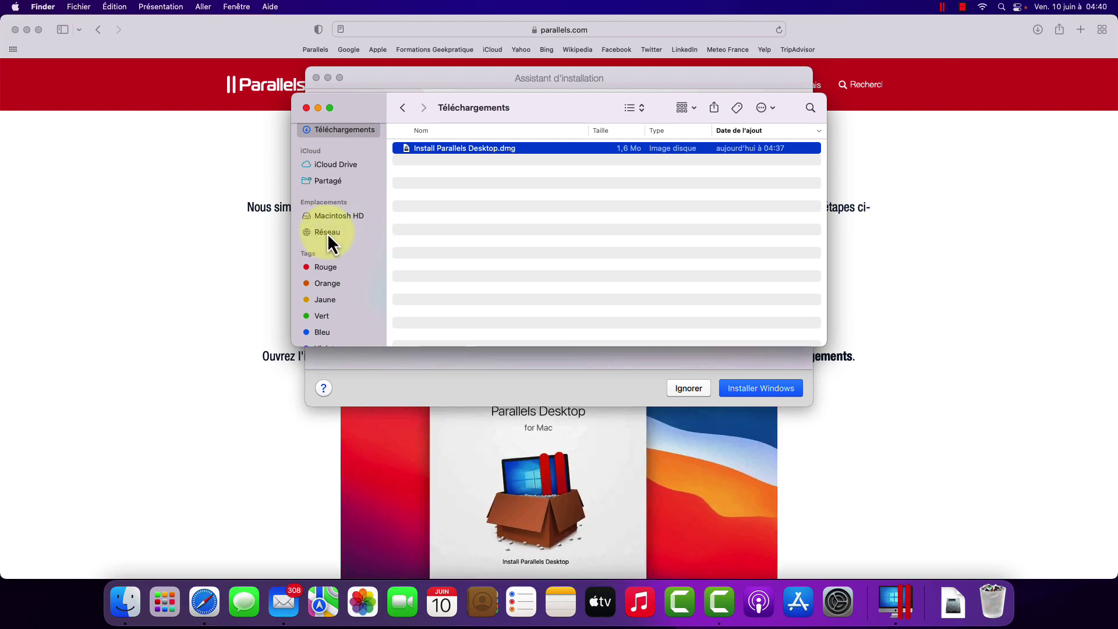
# - Move Install Parallels Desktop.dmg from Téléchargements to the trash and close the Finder window
pyautogui.scroll(3, 328, 233)
pyautogui.rightClick(488, 148)
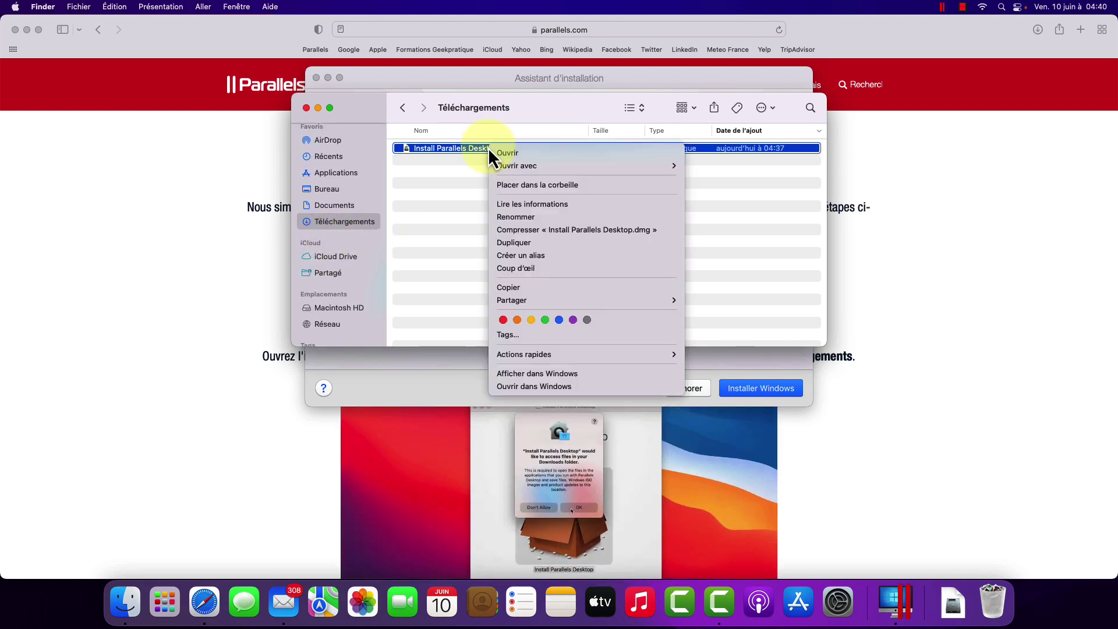
pyautogui.click(553, 186)
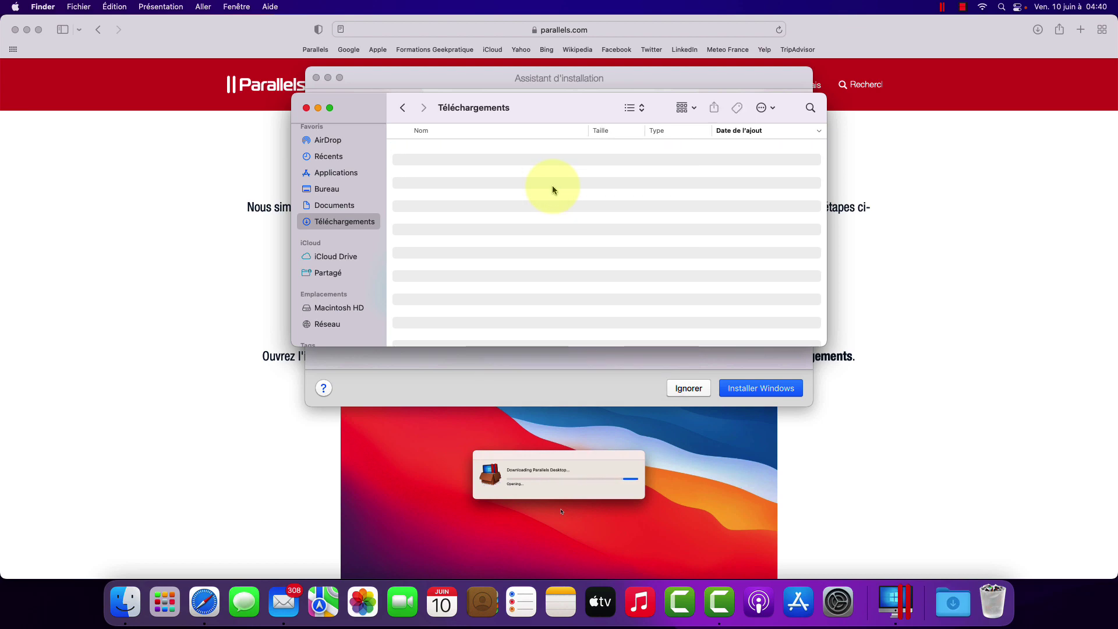
pyautogui.click(305, 108)
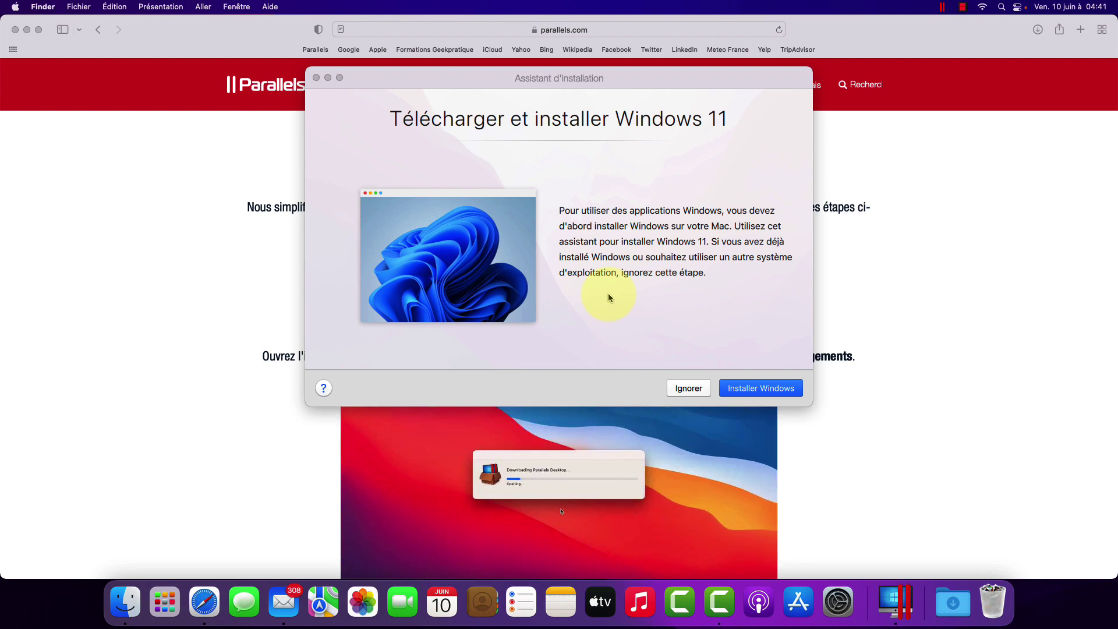
# - Skip the Windows 11 installation and download macOS 12 from the free systems as a new virtual machine
pyautogui.click(693, 389)
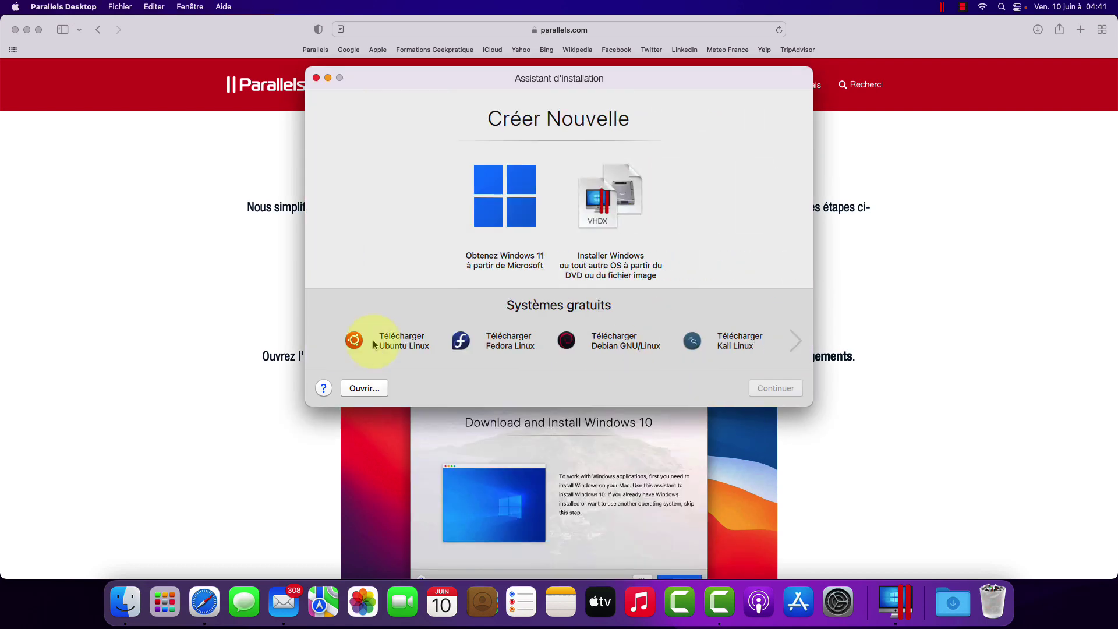
pyautogui.hscroll(3, 390, 343)
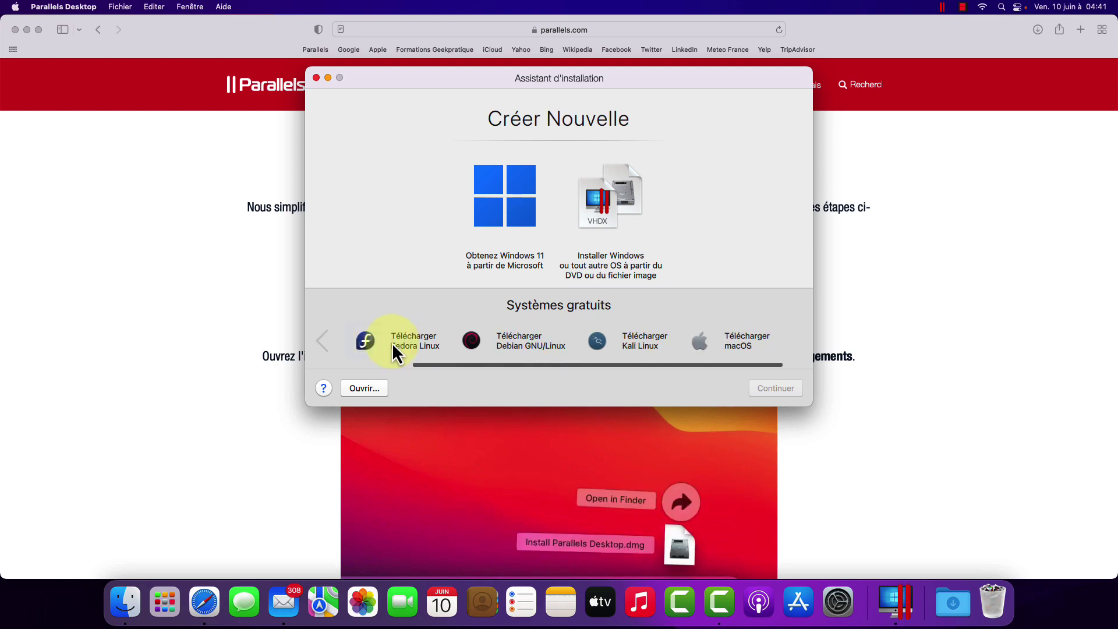
pyautogui.hscroll(-3, 392, 344)
pyautogui.hscroll(2, 394, 347)
pyautogui.hscroll(-2, 464, 343)
pyautogui.hscroll(3, 467, 342)
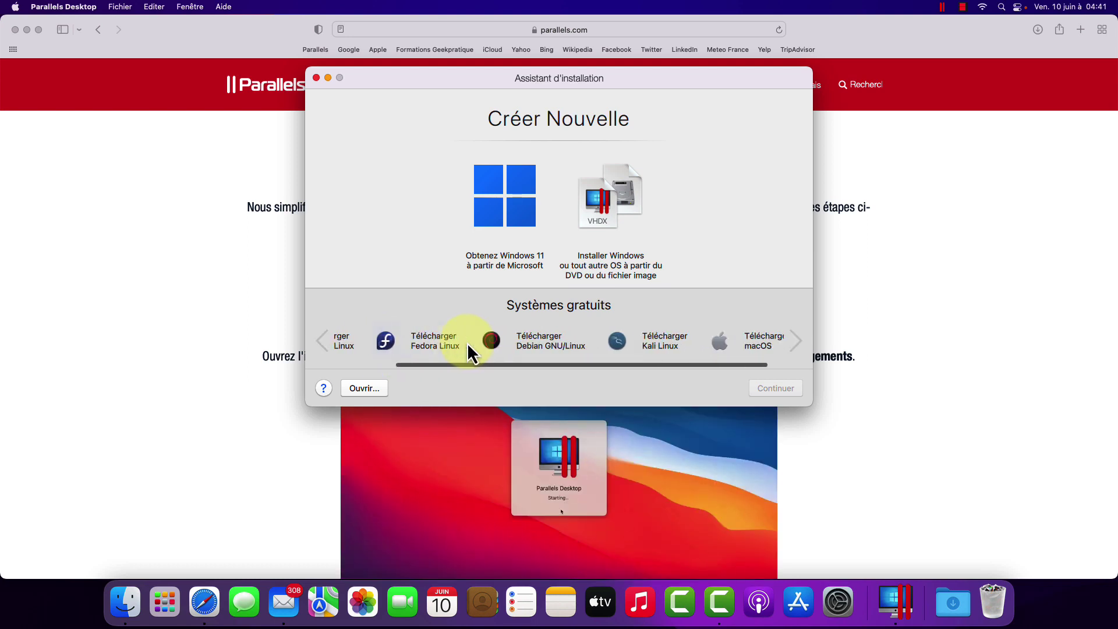
pyautogui.click(745, 344)
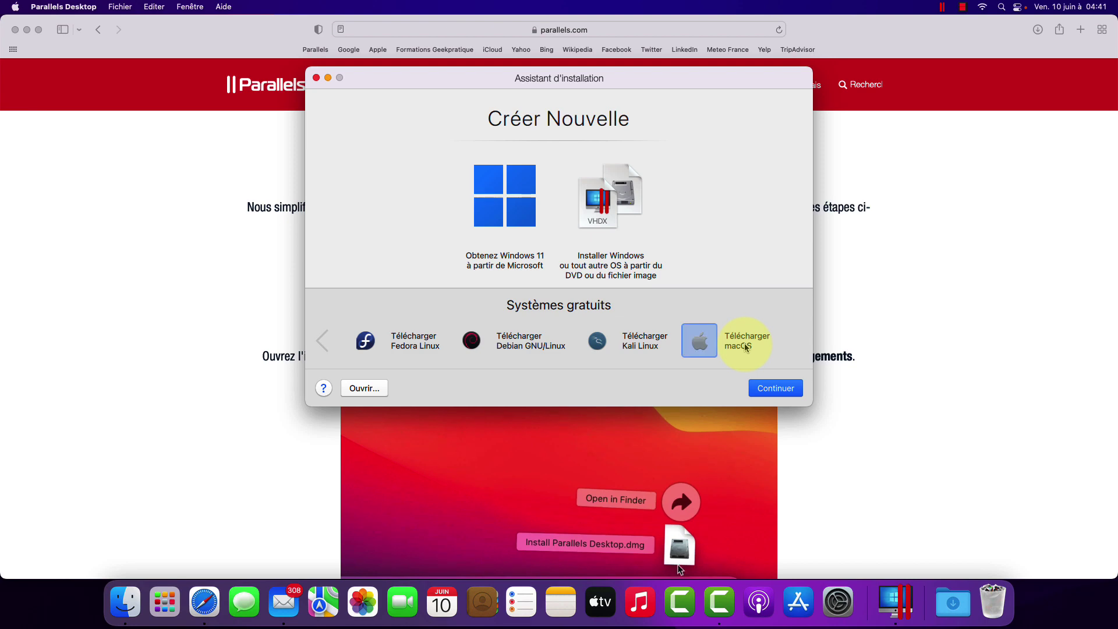
pyautogui.click(776, 390)
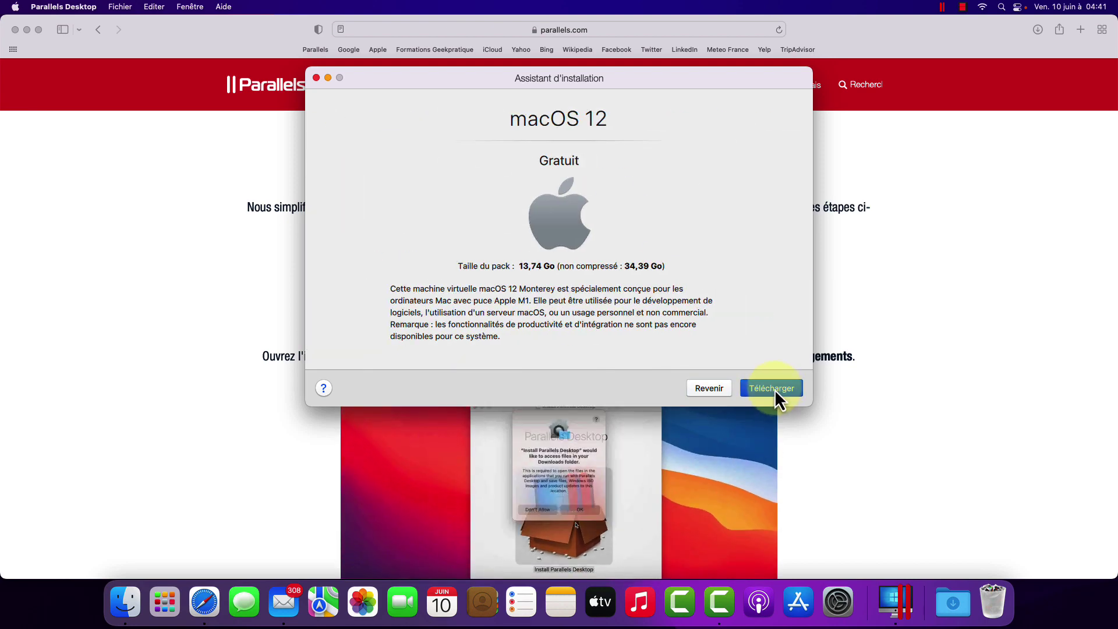
pyautogui.click(777, 392)
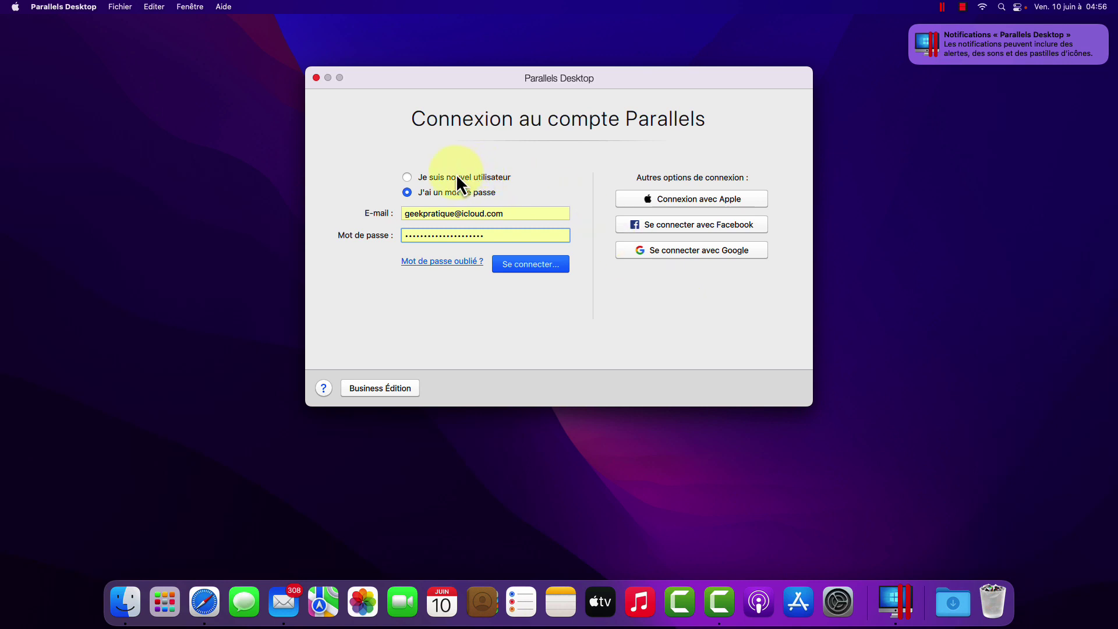
# - Sign in to the Parallels account as an existing user with the account e-mail and password
pyautogui.click(408, 177)
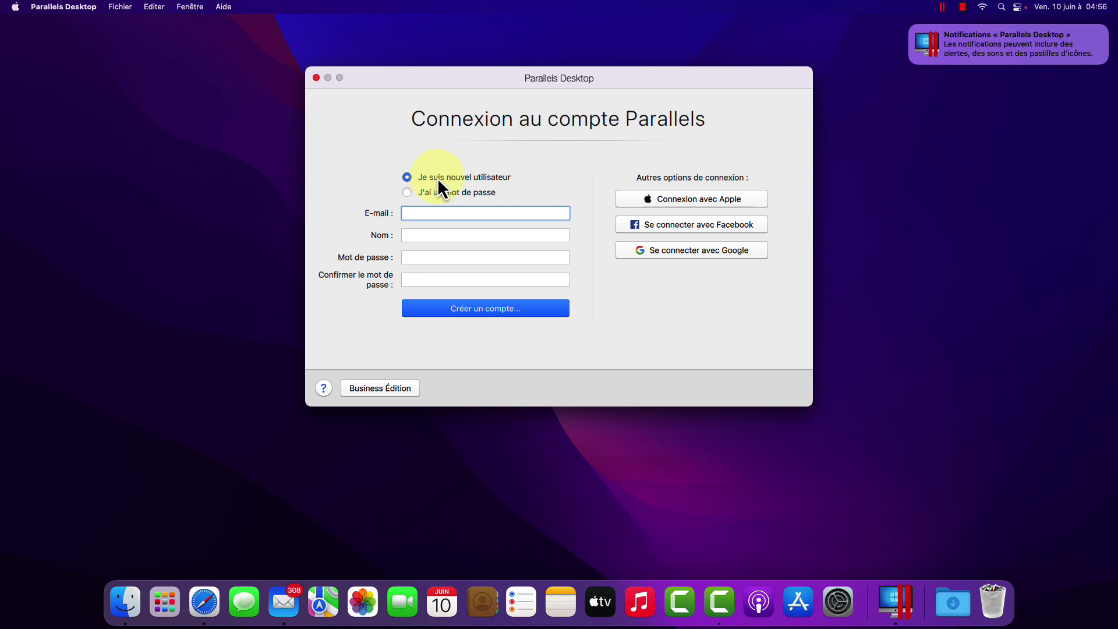
pyautogui.click(406, 193)
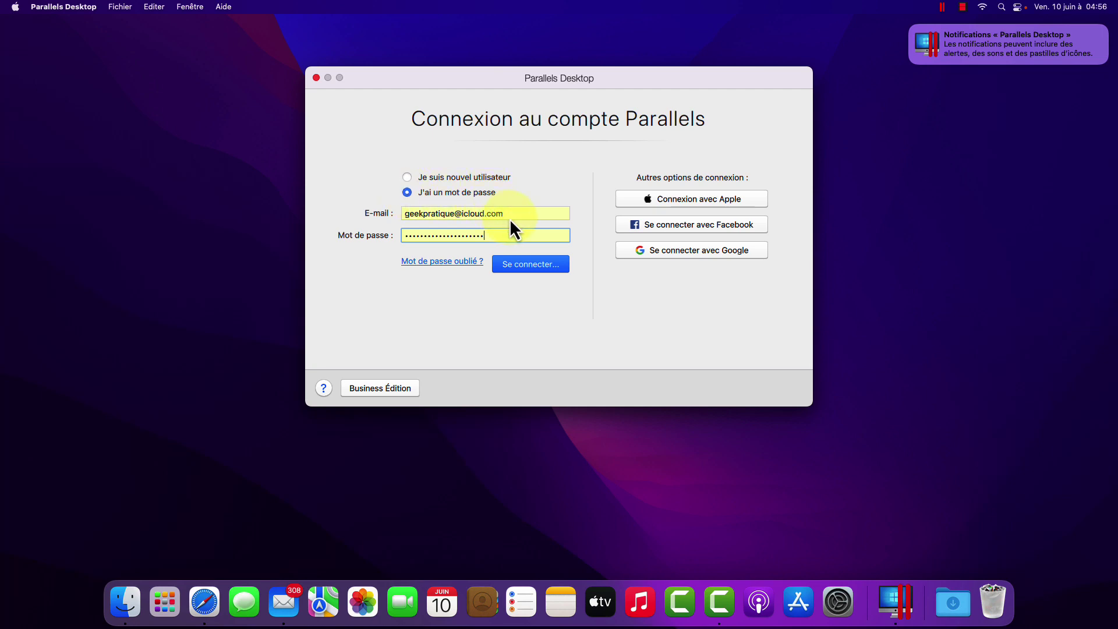
pyautogui.click(523, 265)
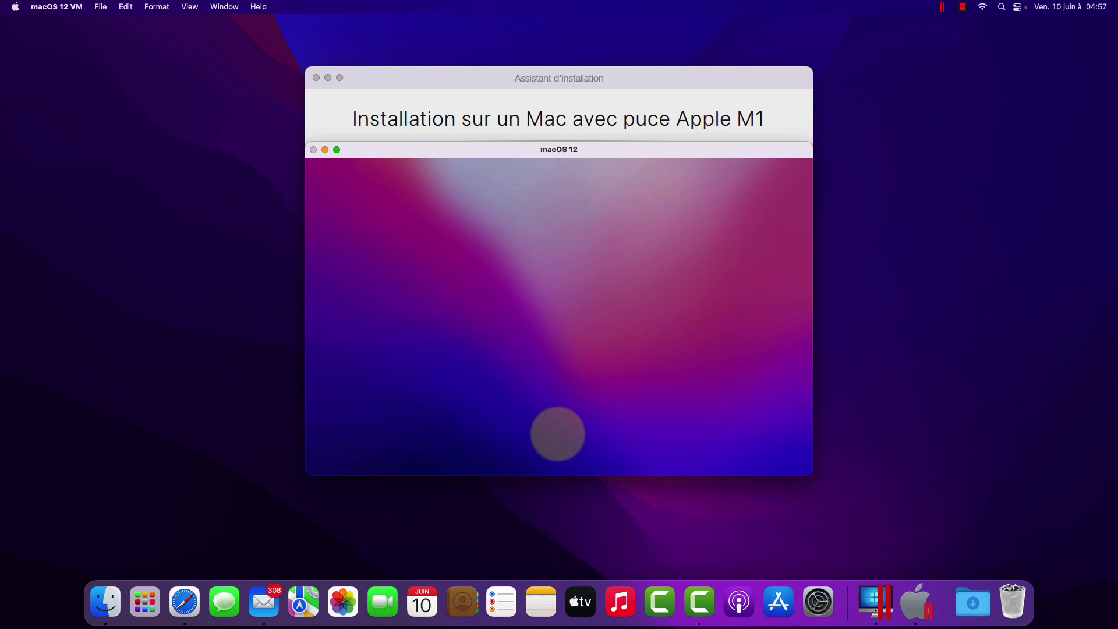
# - Begin the macOS 12 setup in the virtual machine and choose Français as its language
pyautogui.click(558, 434)
pyautogui.scroll(-2, 600, 322)
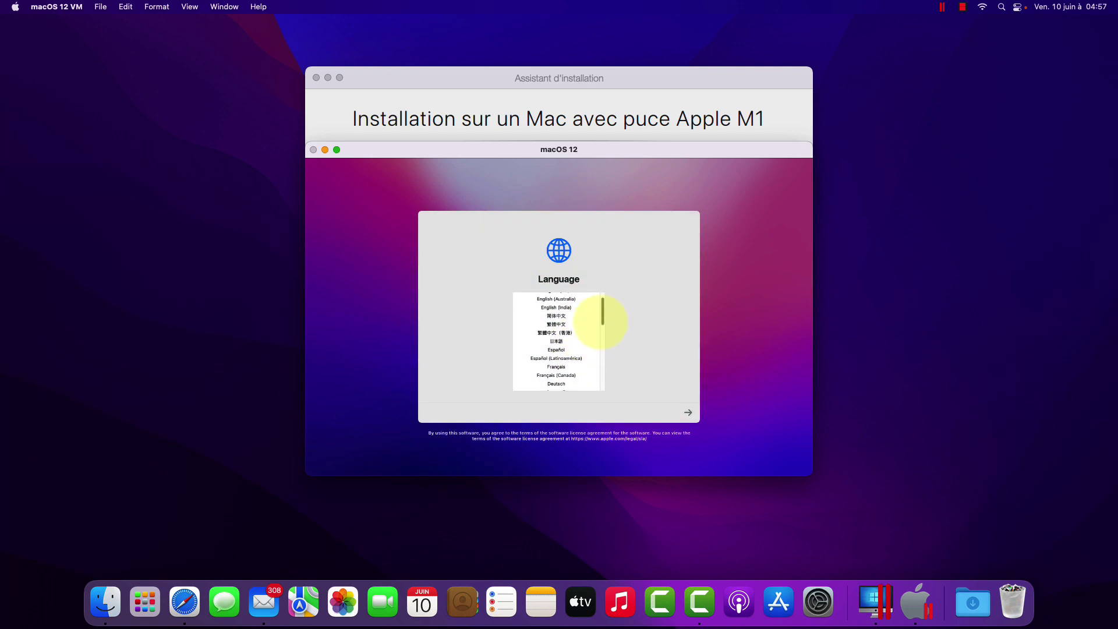
# - Allow Parallels Desktop to access the microphone and close the Assistant d'installation window
pyautogui.moveTo(327, 76); pyautogui.dragTo(329, 92)
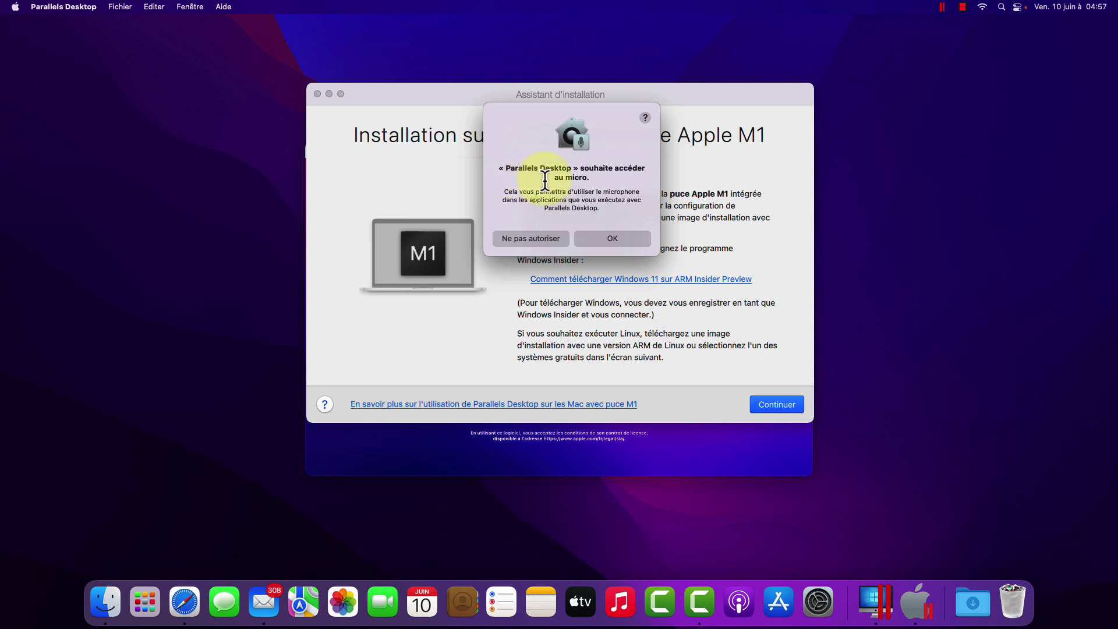
pyautogui.click(615, 239)
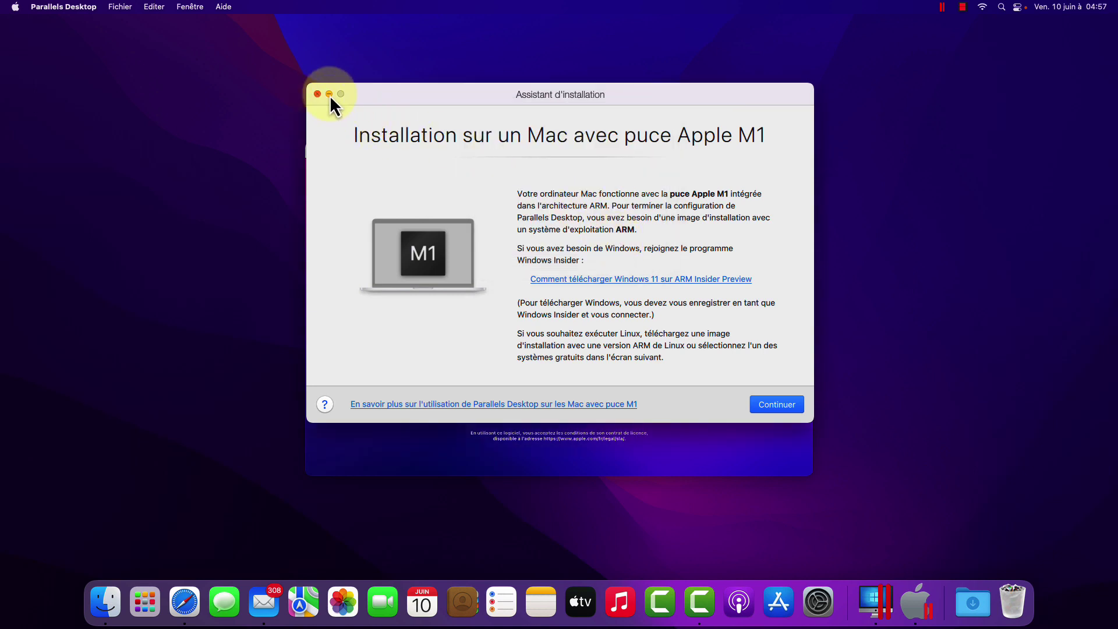
pyautogui.moveTo(416, 97); pyautogui.dragTo(526, 78)
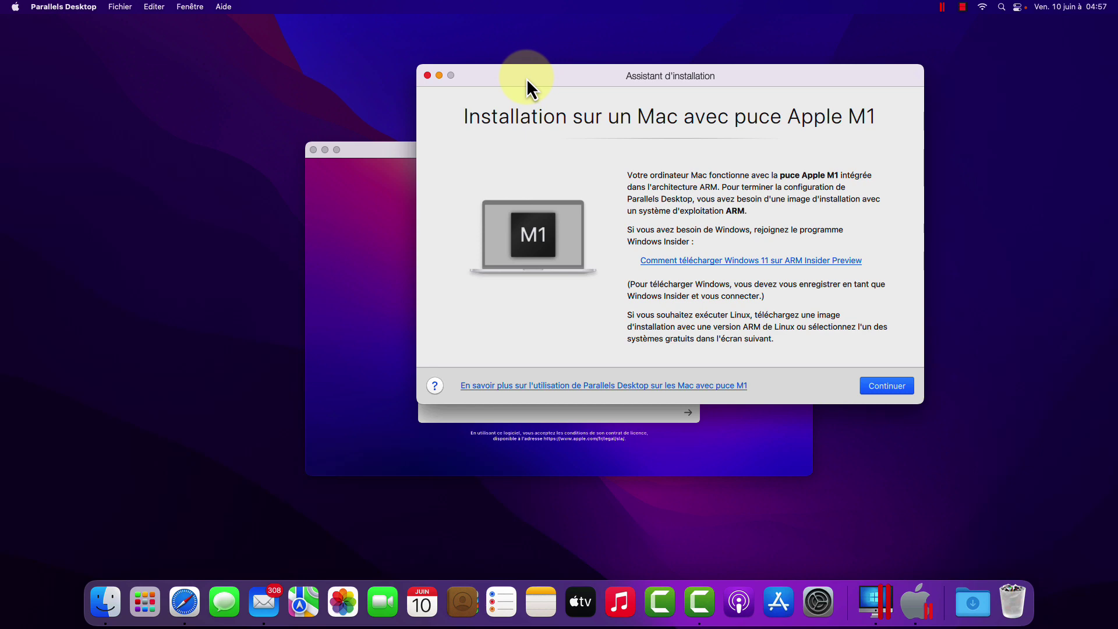
pyautogui.click(426, 75)
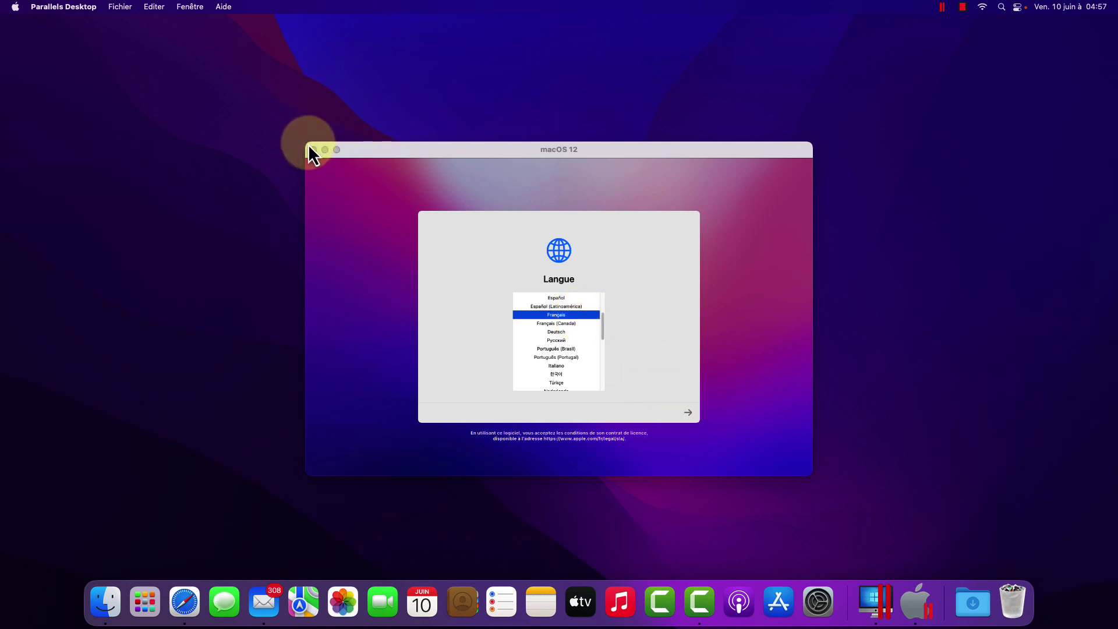
# - Enlarge the macOS 12 virtual machine window to fill most of the desktop above the Dock
pyautogui.click(369, 149)
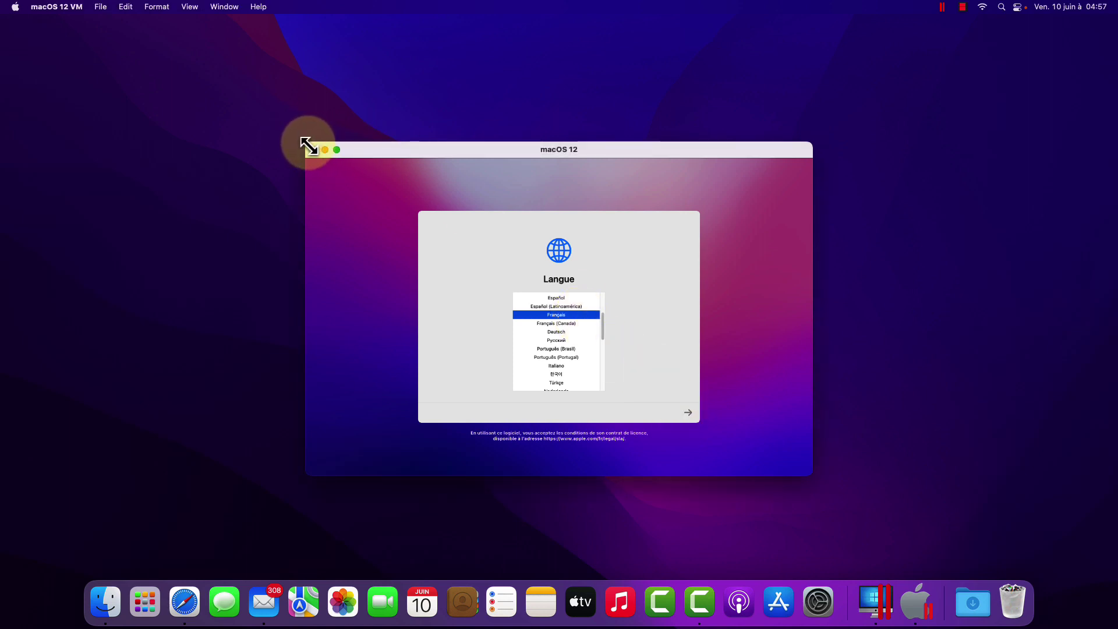
pyautogui.moveTo(309, 146); pyautogui.dragTo(44, 21)
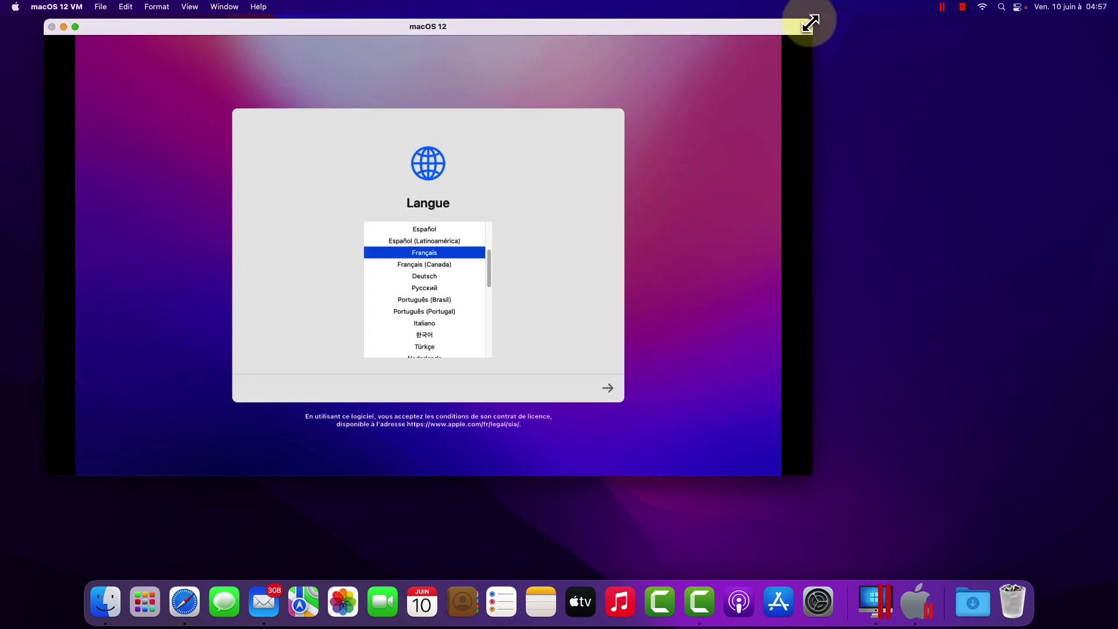
pyautogui.moveTo(810, 23); pyautogui.dragTo(1039, 36)
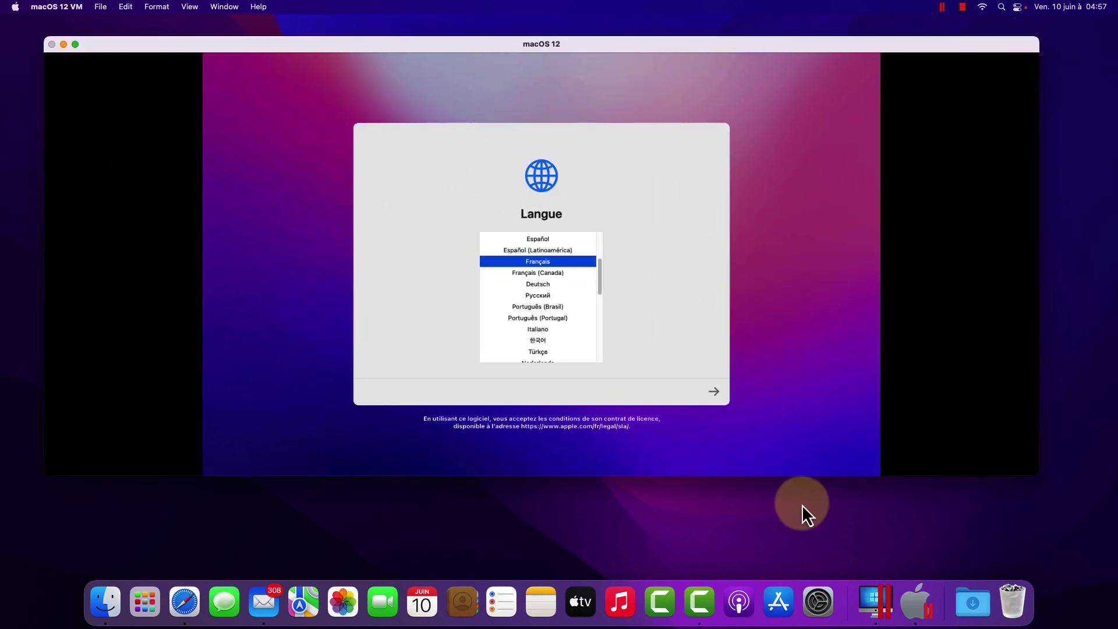
pyautogui.moveTo(798, 474); pyautogui.dragTo(803, 519)
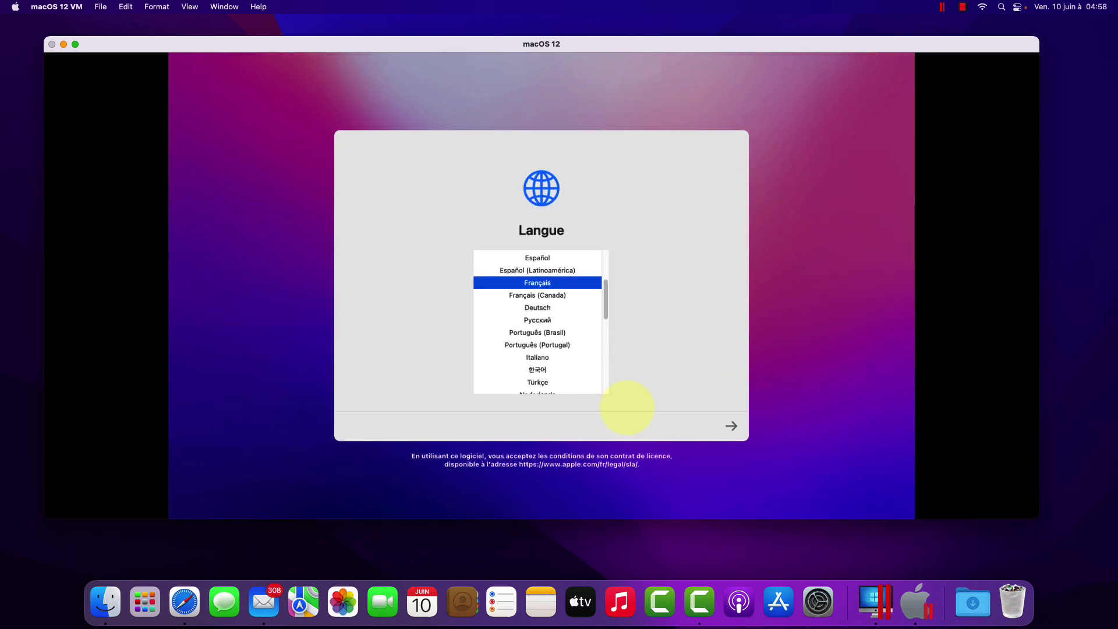
# - Confirm the French language, choose France as the country, and accept the suggested spoken and written languages
pyautogui.click(731, 426)
pyautogui.scroll(-1, 613, 297)
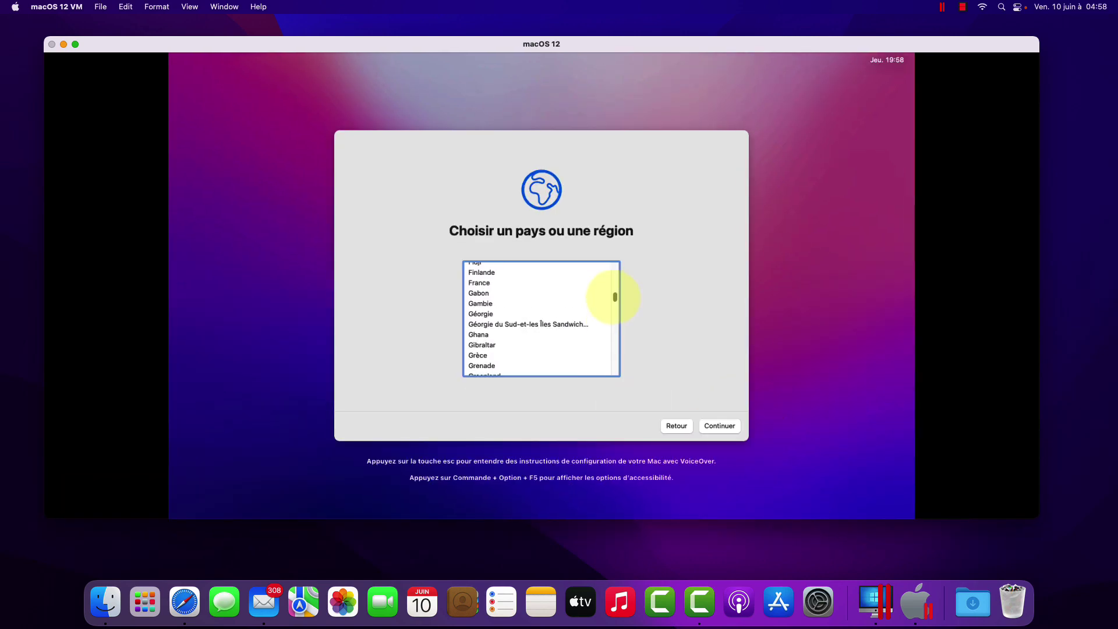
pyautogui.scroll(1, 615, 297)
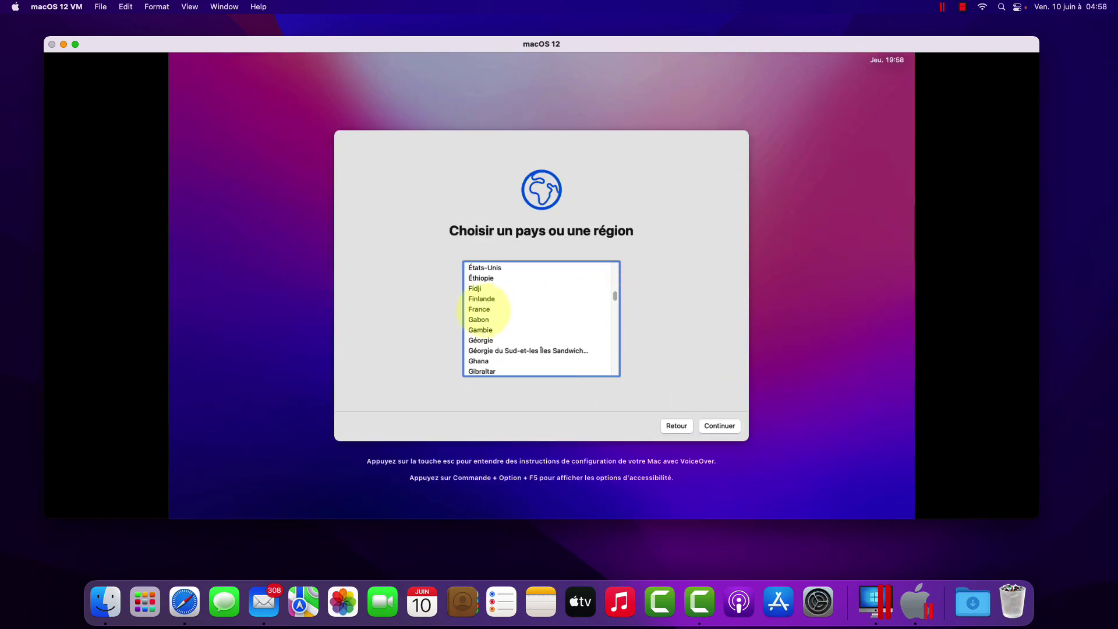
pyautogui.click(491, 309)
pyautogui.click(720, 425)
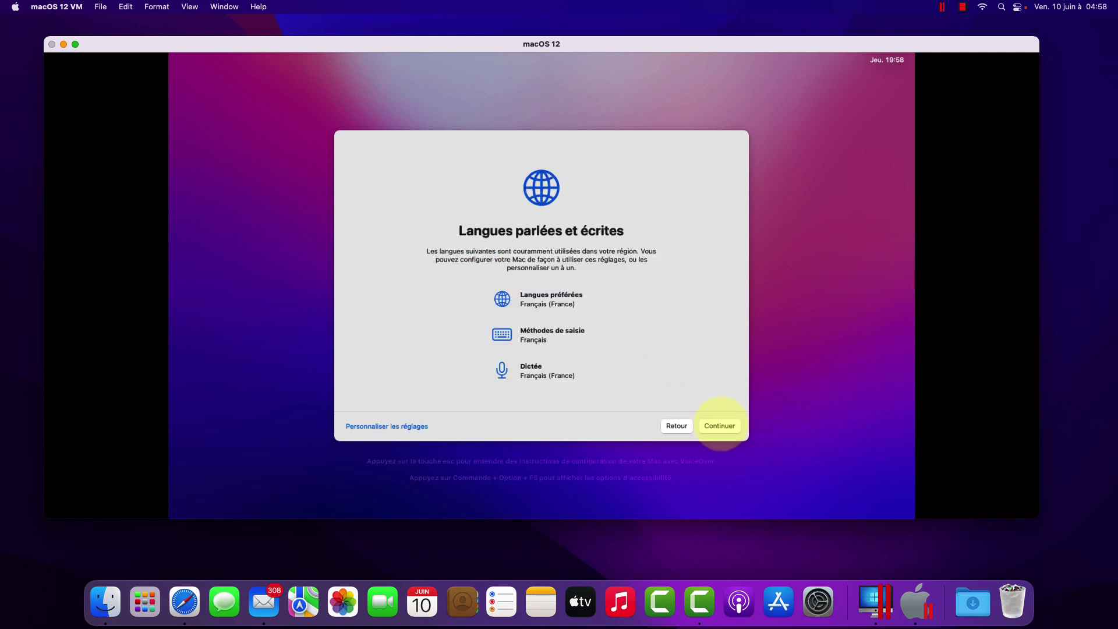
pyautogui.click(721, 425)
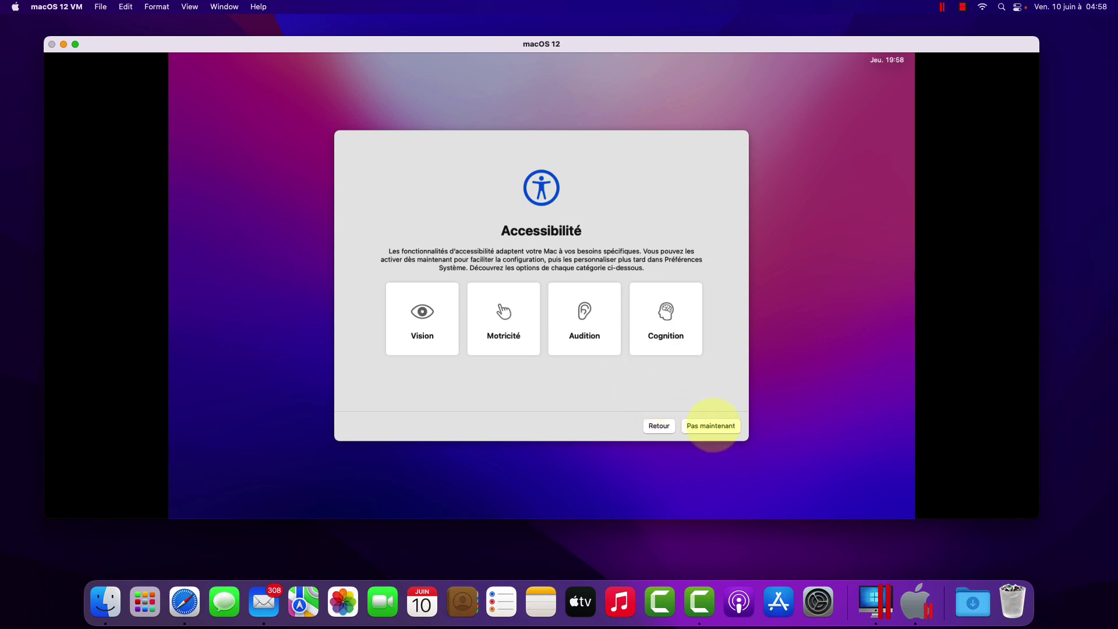
# - Skip the accessibility options and the data transfer offered by the migration assistant
pyautogui.click(713, 426)
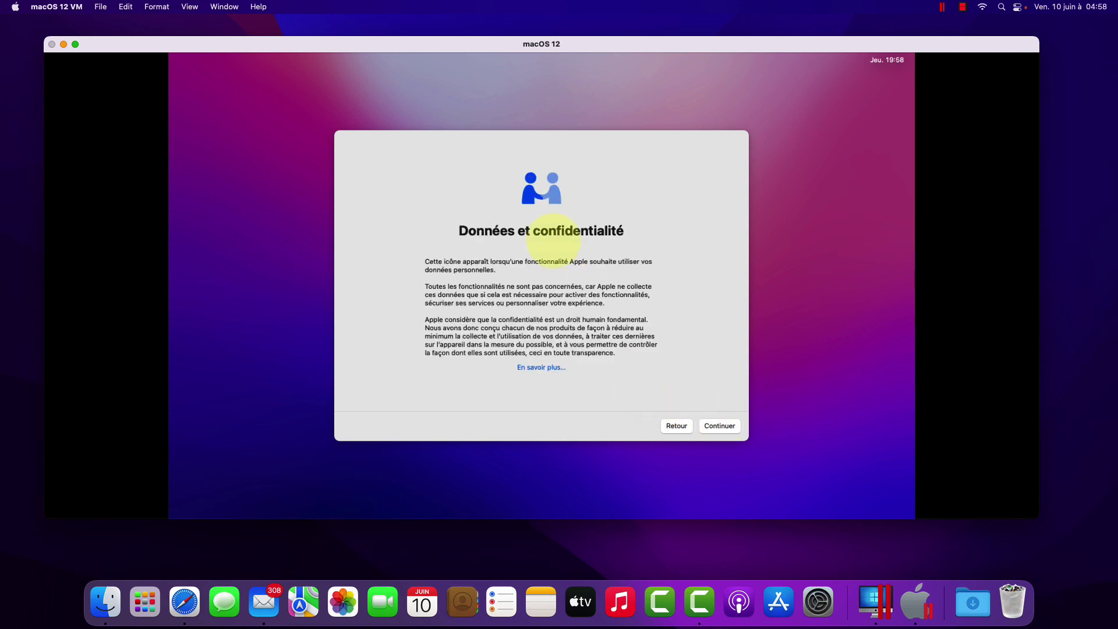
pyautogui.click(720, 425)
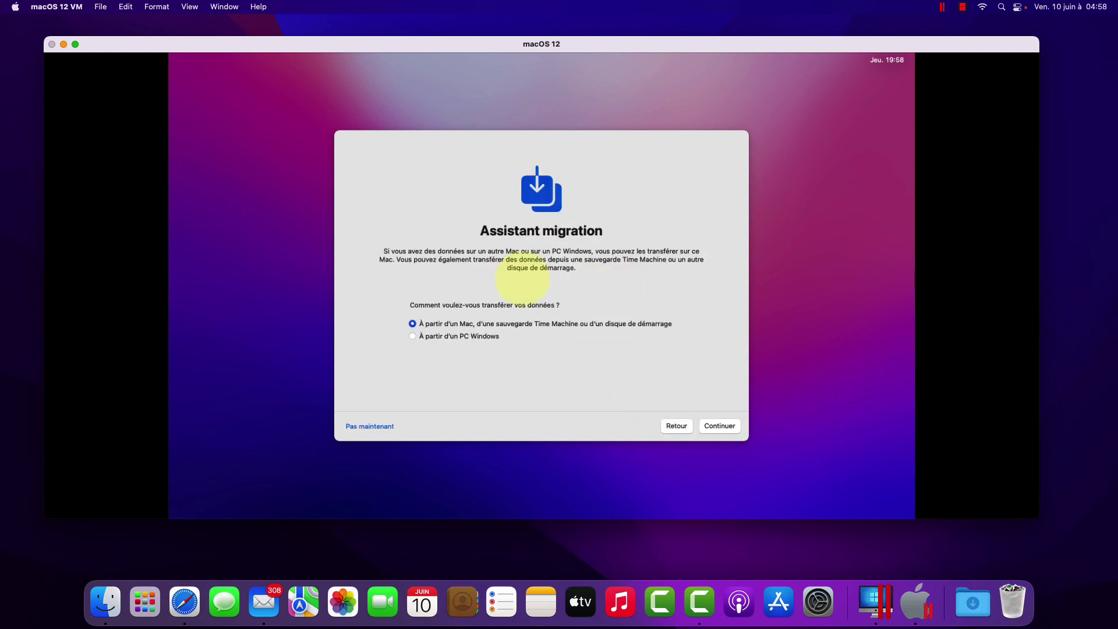
pyautogui.click(373, 426)
pyautogui.click(384, 426)
pyautogui.click(576, 332)
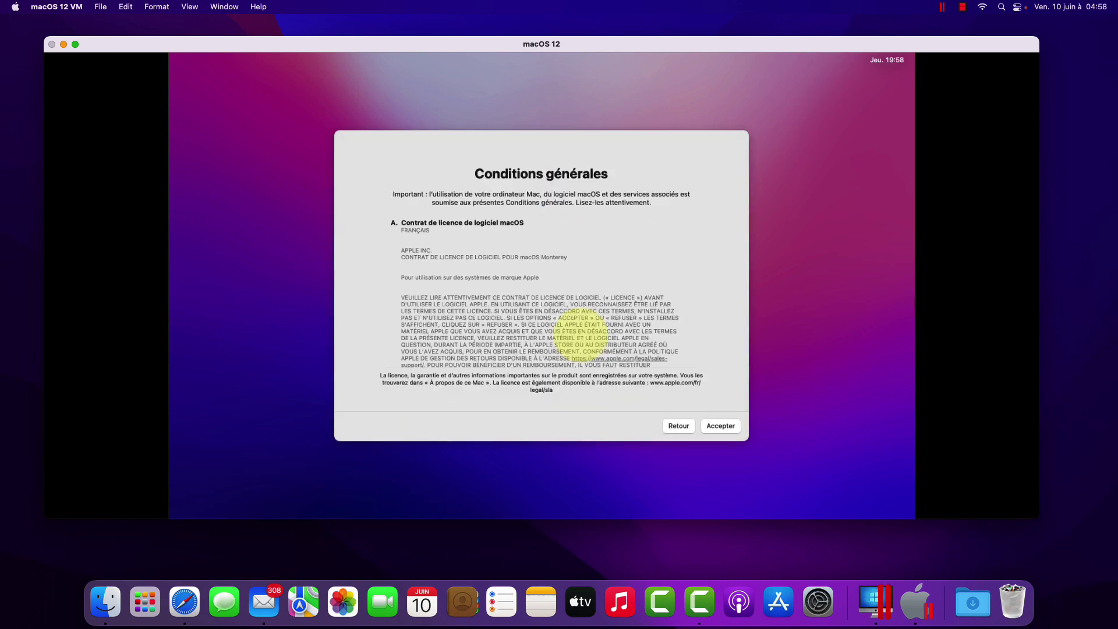
# - Accept the macOS software licence agreement and confirm having read it
pyautogui.click(721, 426)
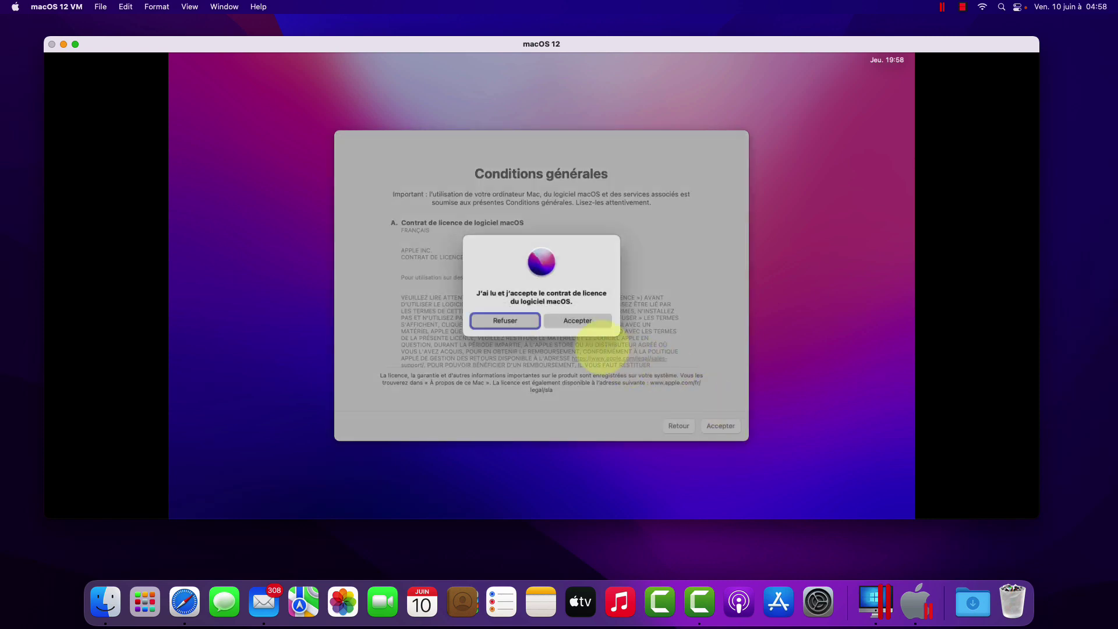
pyautogui.click(577, 321)
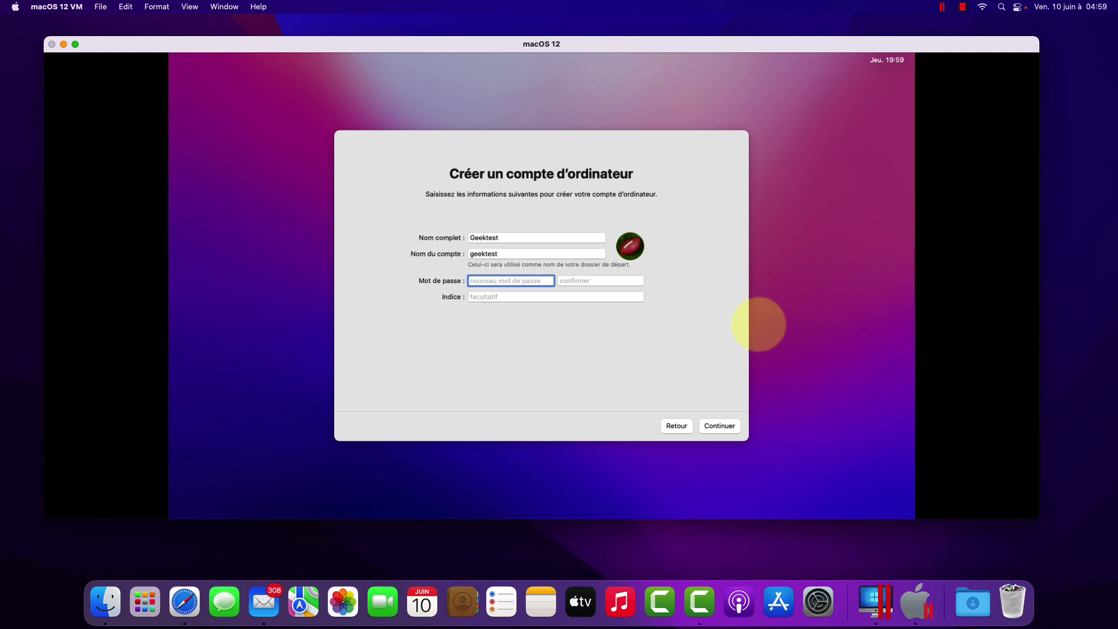
# - Enter and confirm the password for the new computer account, leave the hint empty, and create the account
pyautogui.write('••••••')
pyautogui.write('•')
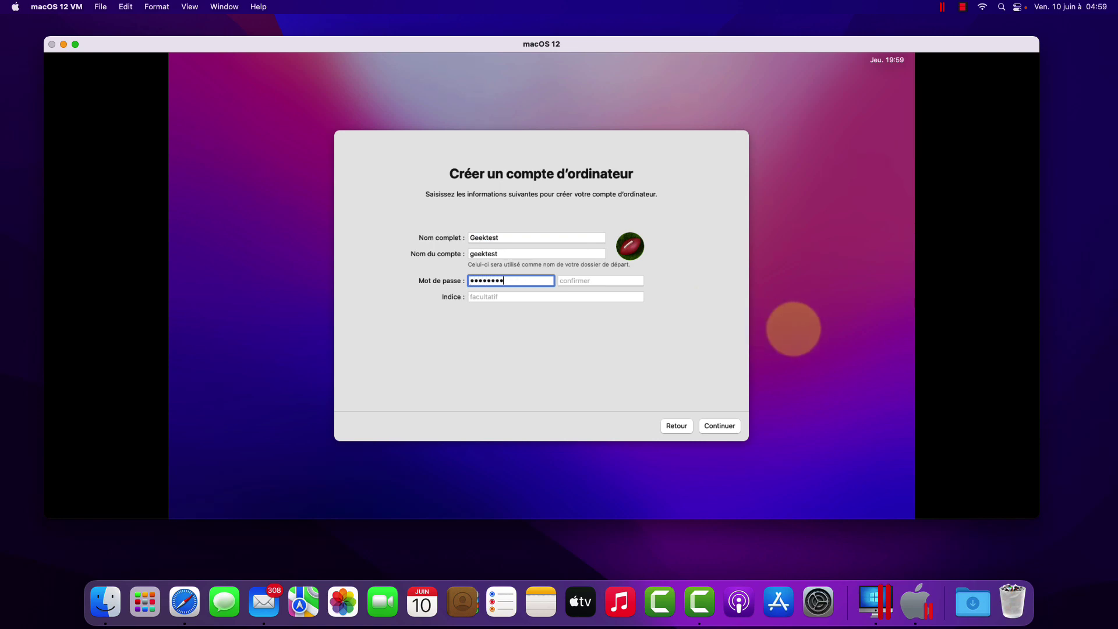
pyautogui.click(603, 280)
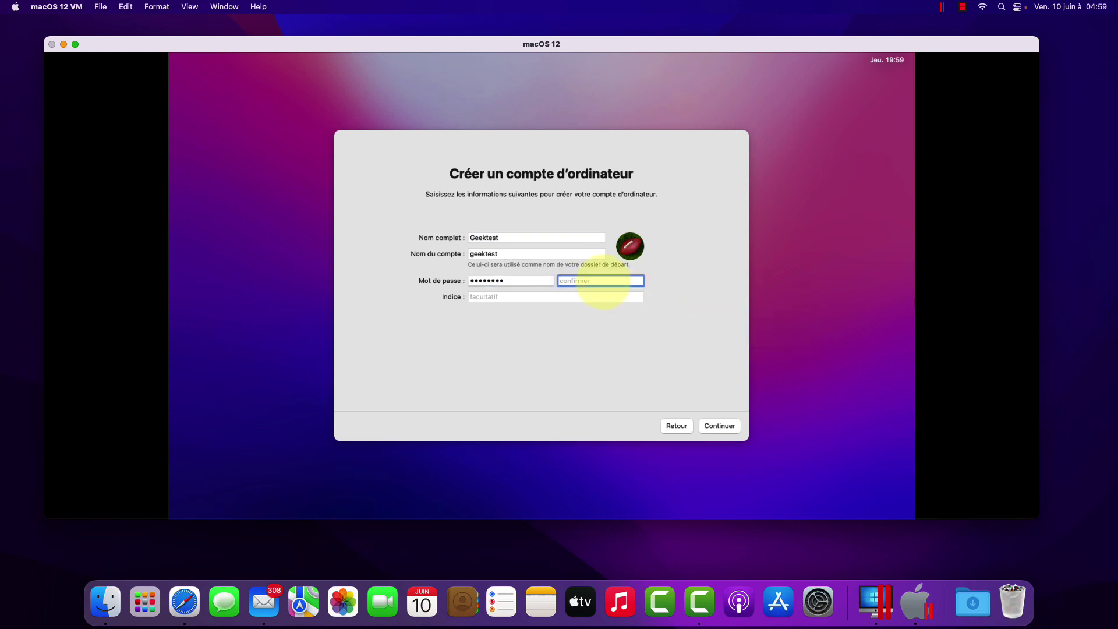
pyautogui.write('••••••••')
pyautogui.click(544, 296)
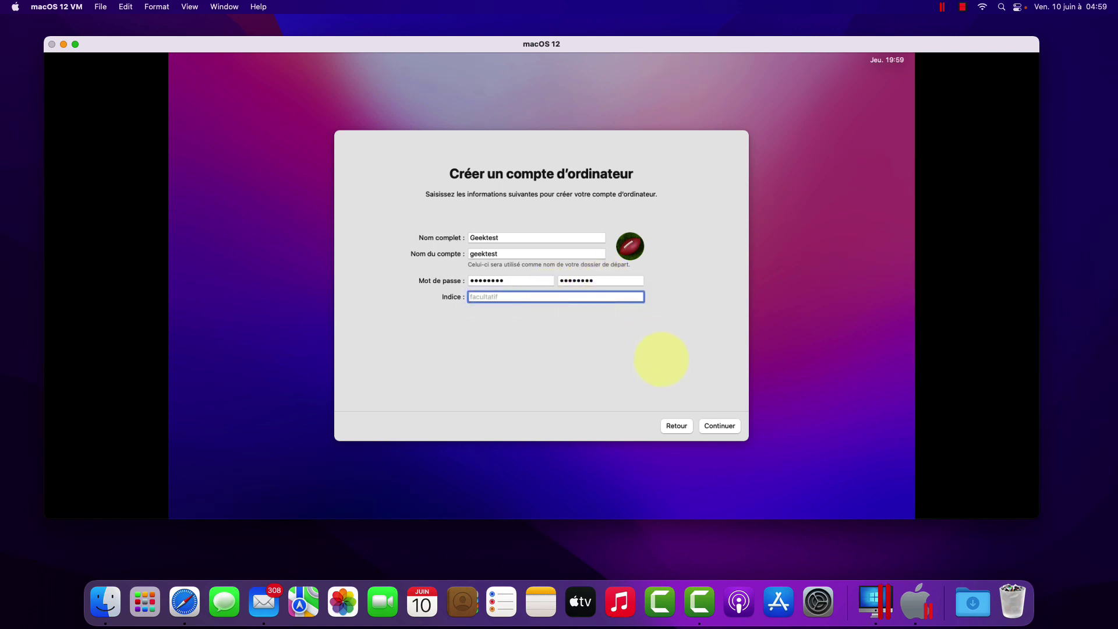
pyautogui.click(721, 426)
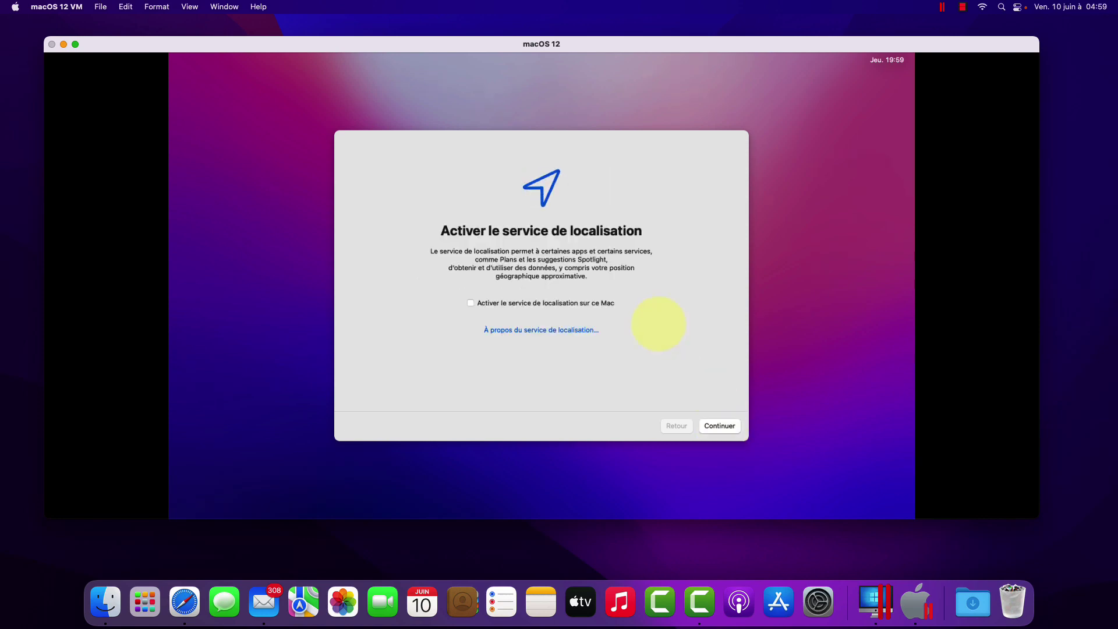
# - Enable location services on this Mac and keep sharing Mac analytics with Apple only
pyautogui.click(553, 302)
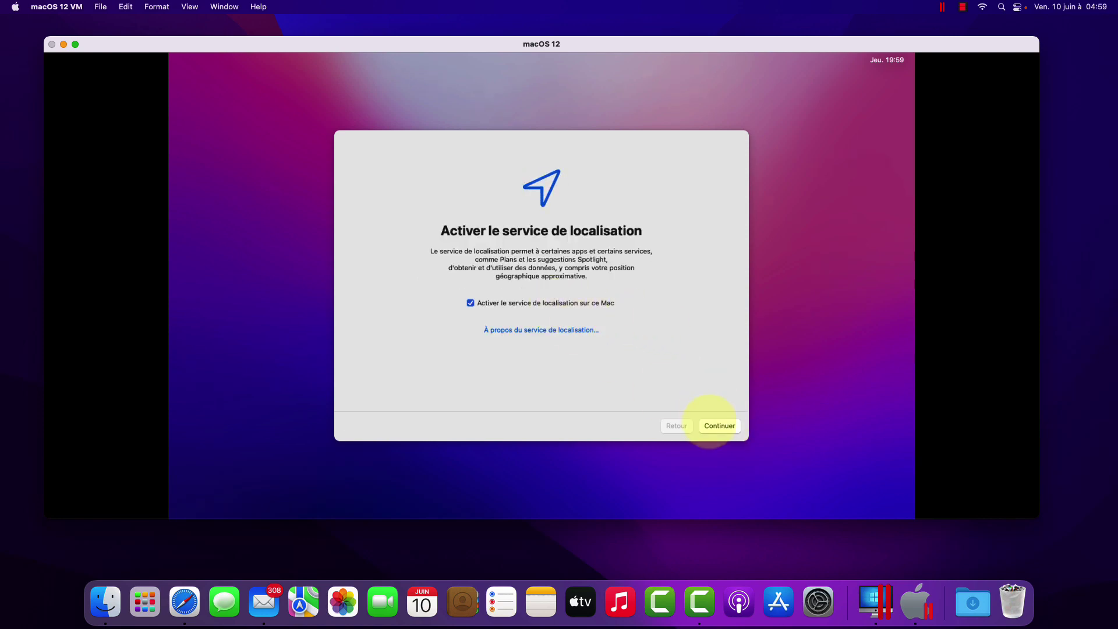
pyautogui.click(716, 426)
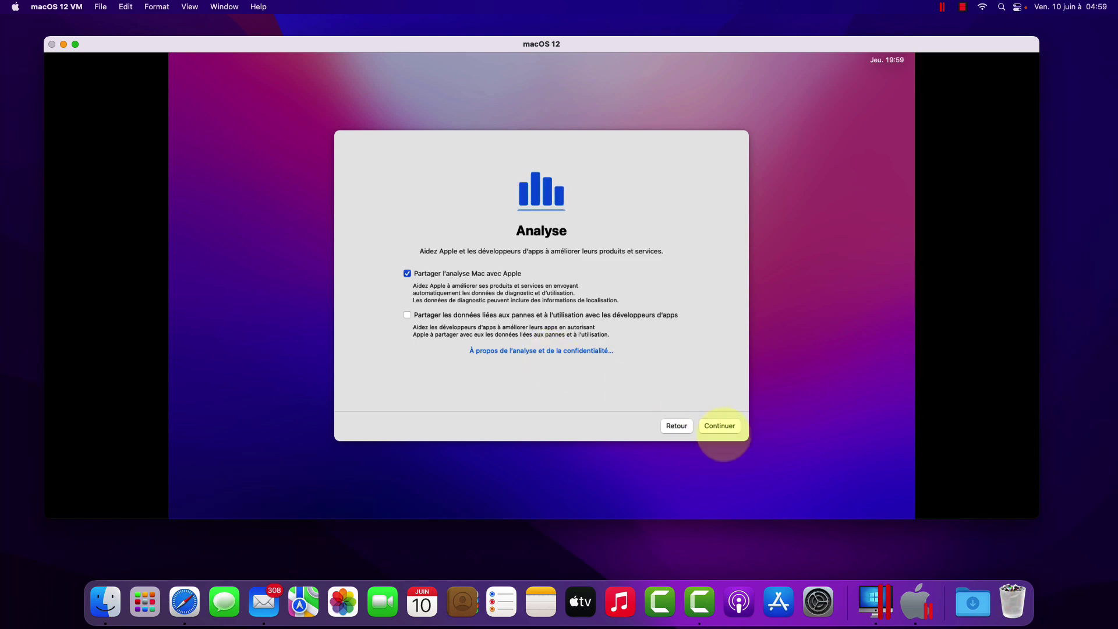
pyautogui.click(717, 426)
pyautogui.click(719, 426)
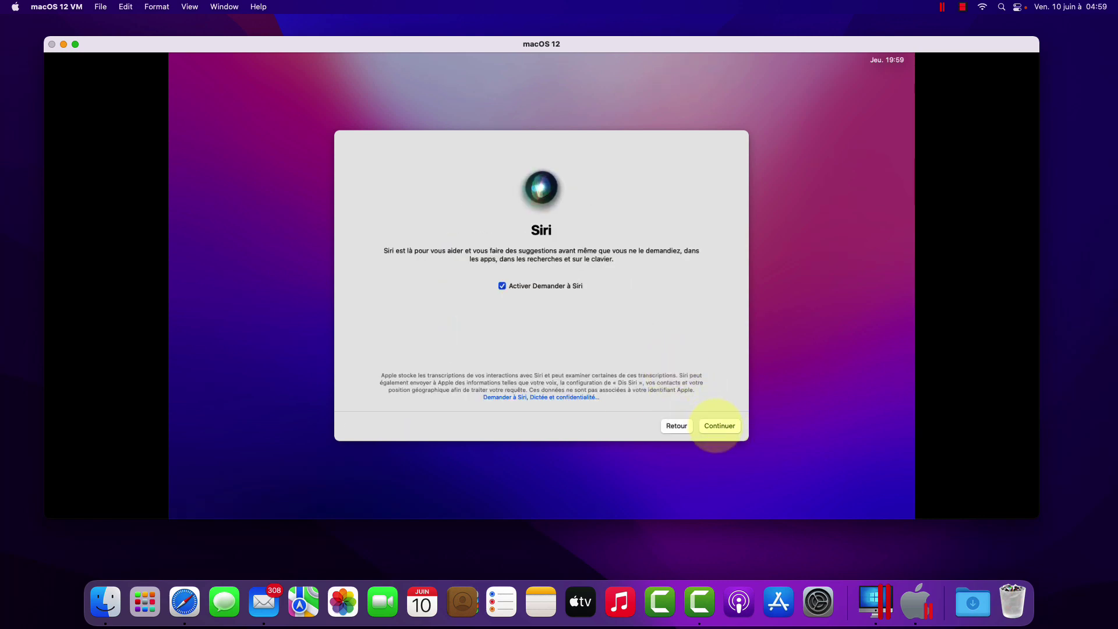
# - Keep Siri enabled with Voix 1 and choose Plus tard for sharing audio recordings
pyautogui.click(719, 425)
pyautogui.click(526, 281)
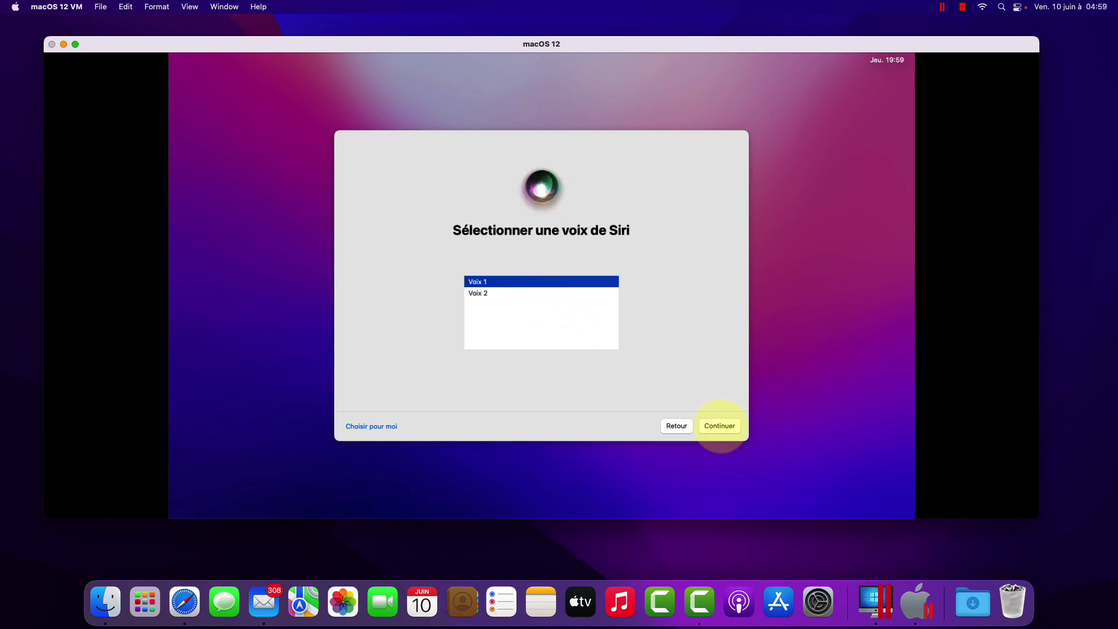
pyautogui.click(720, 426)
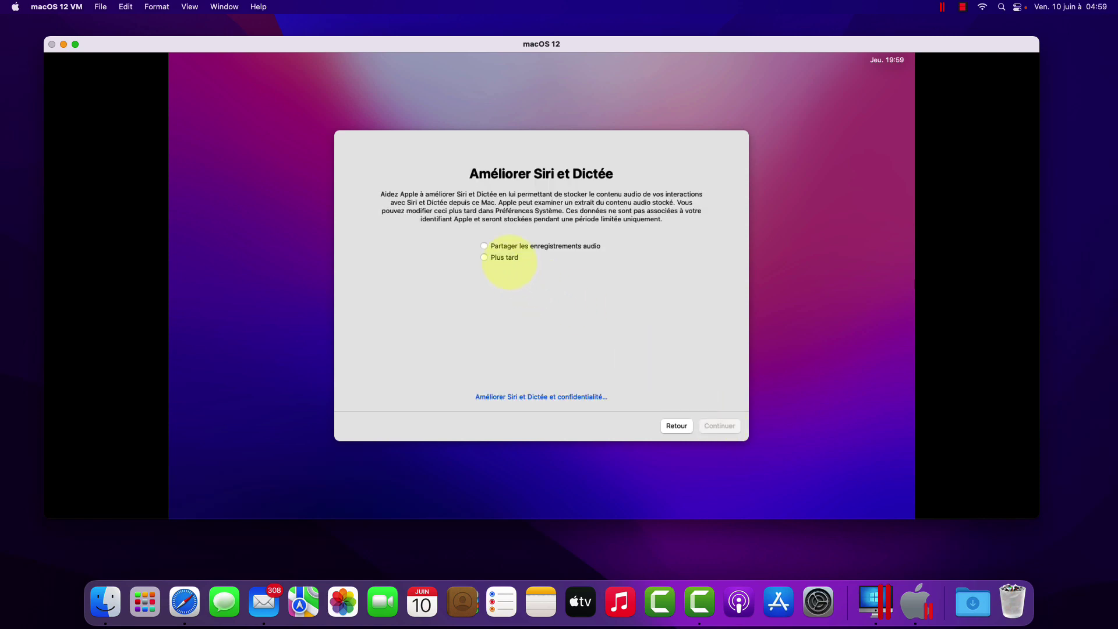
pyautogui.click(505, 258)
pyautogui.click(720, 426)
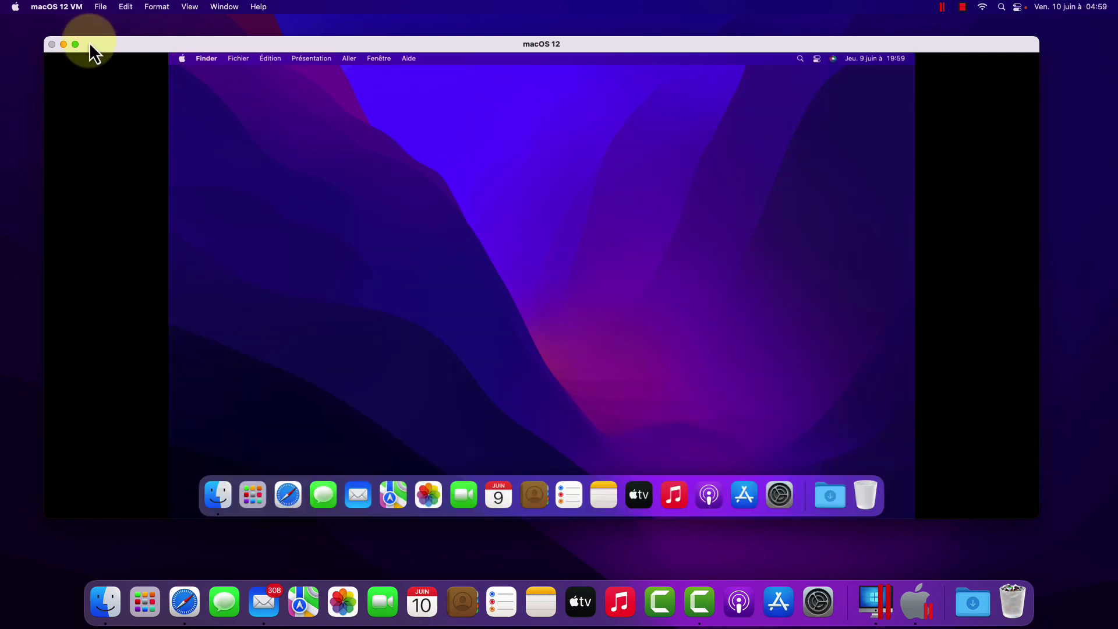
# - Narrow the virtual machine window to reduce its black side bars and centre it on the desktop
pyautogui.moveTo(45, 37); pyautogui.dragTo(250, 25)
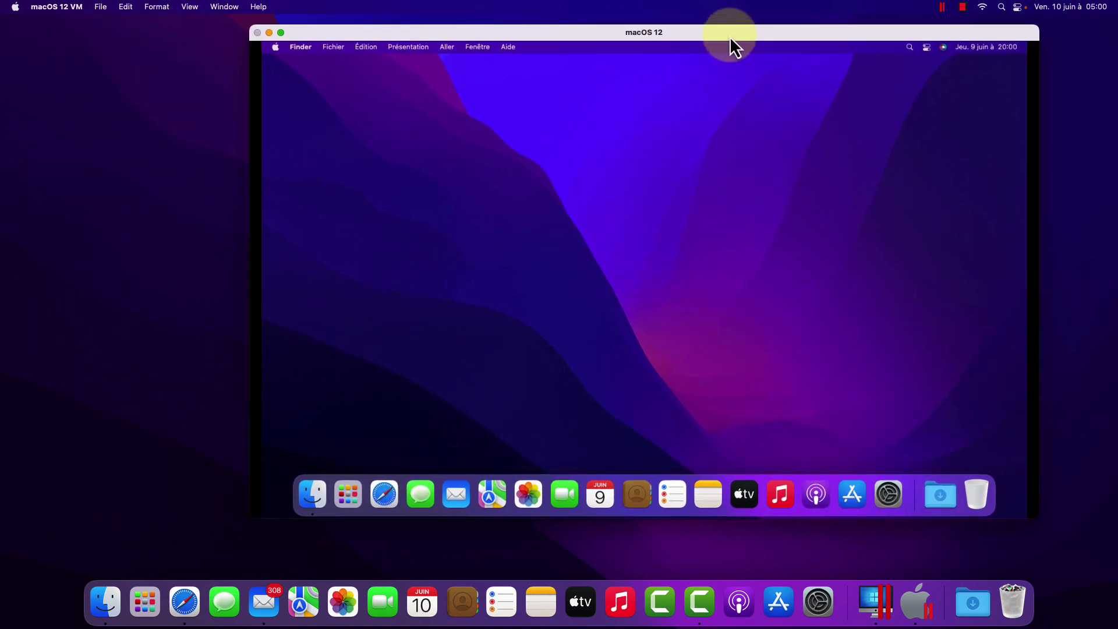
pyautogui.moveTo(729, 36); pyautogui.dragTo(601, 59)
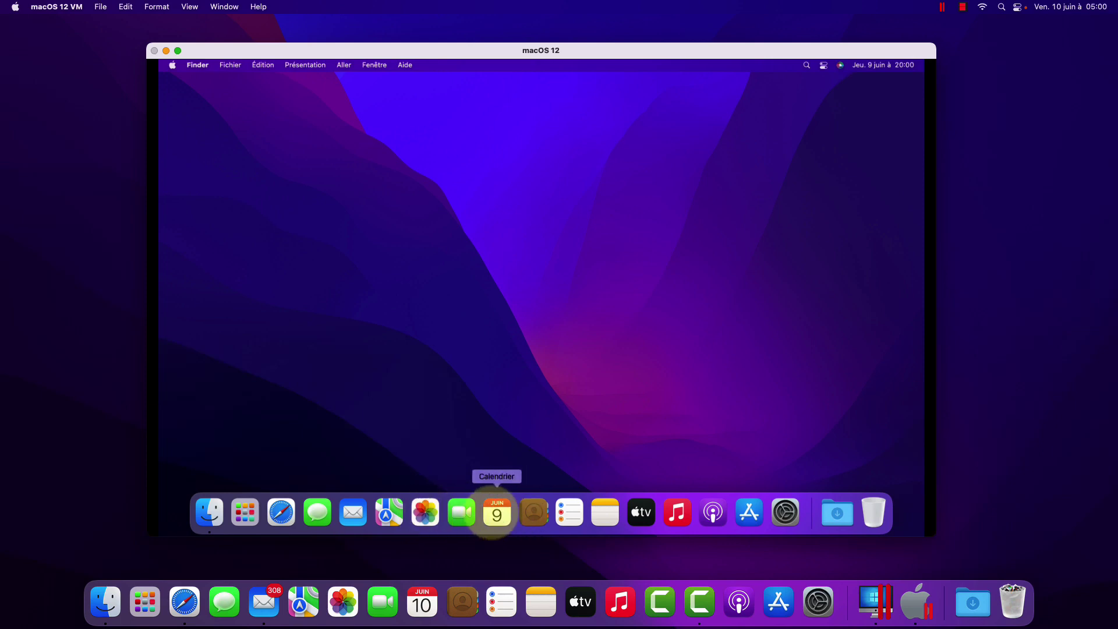
# - Open Calendrier in the virtual machine, dismiss its welcome page to view the month, and close it
pyautogui.click(496, 512)
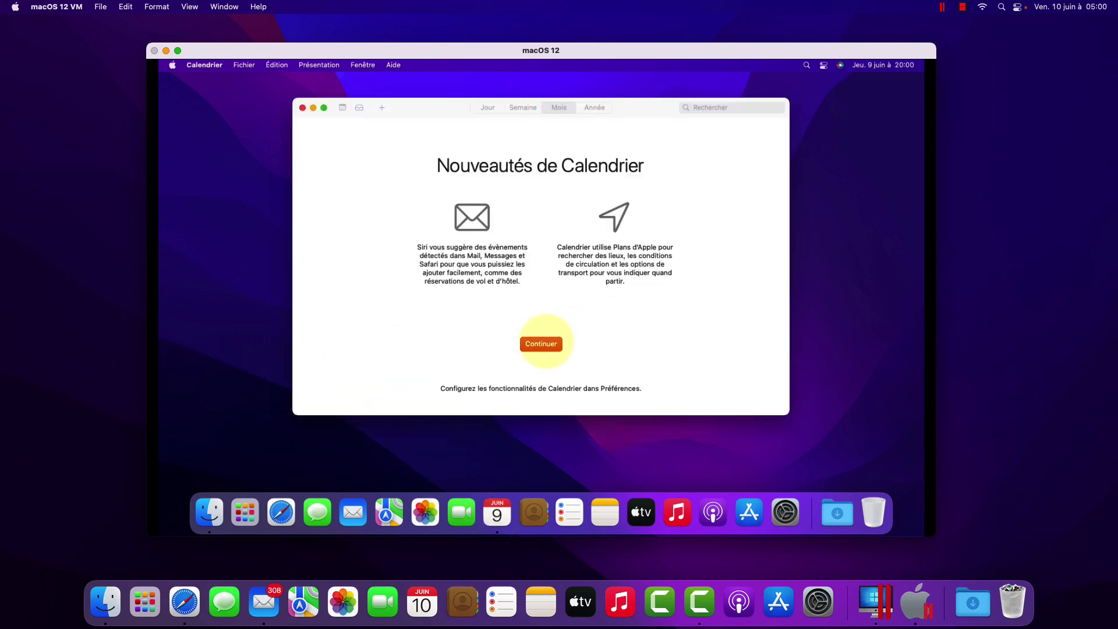
pyautogui.click(541, 344)
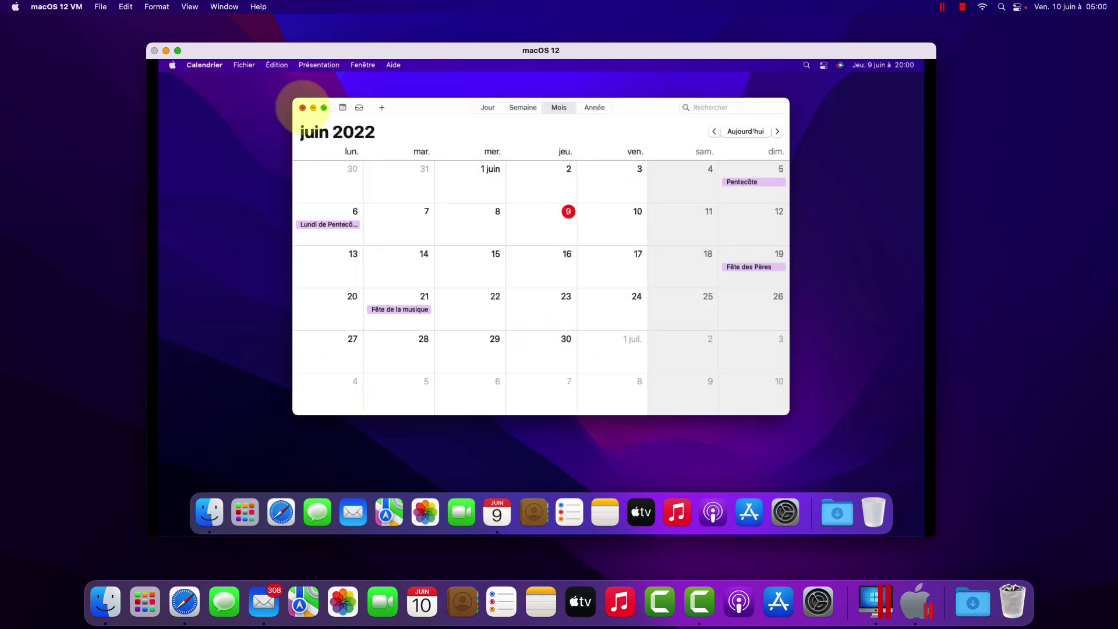
pyautogui.click(303, 108)
# - Open Préférences Système in the virtual machine to view its panes, close it, and shift the virtual machine window slightly up
pyautogui.click(783, 512)
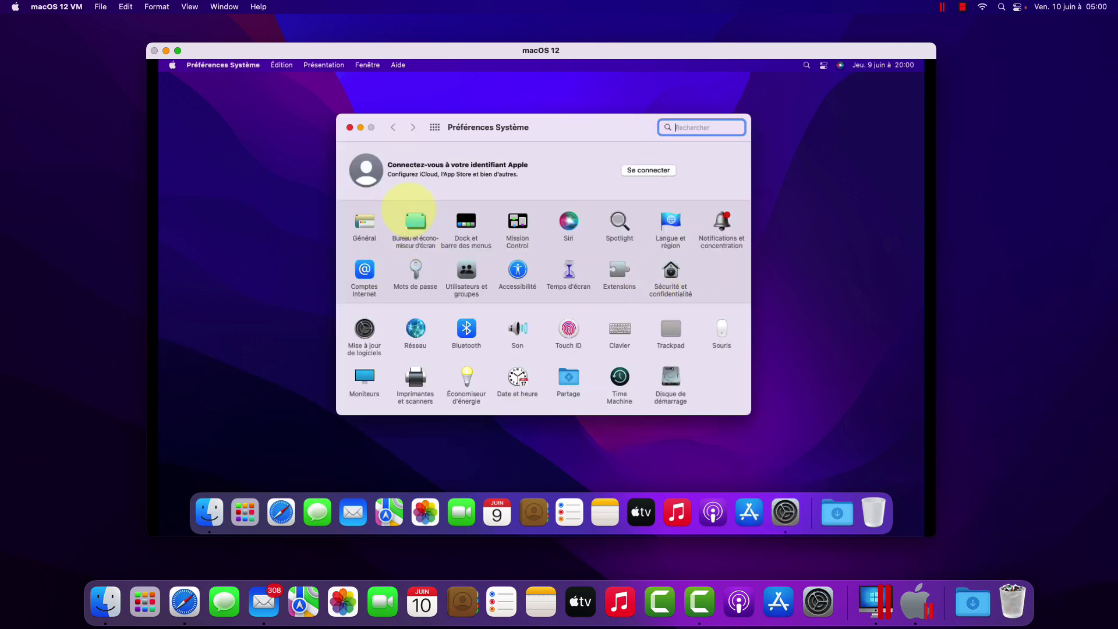
pyautogui.click(349, 127)
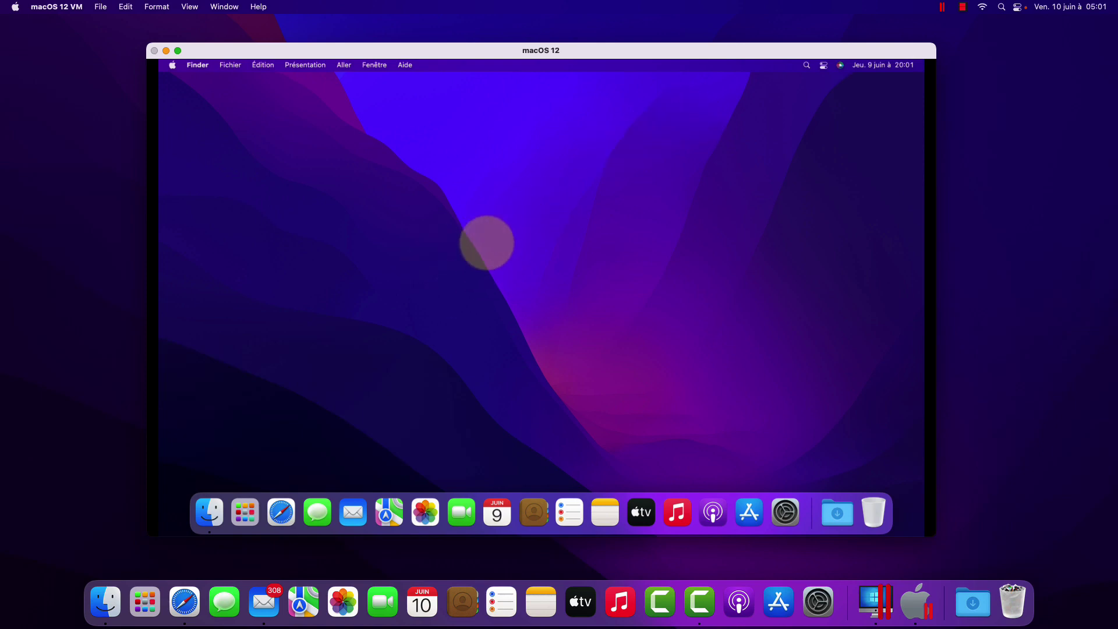
pyautogui.moveTo(585, 51); pyautogui.dragTo(587, 47)
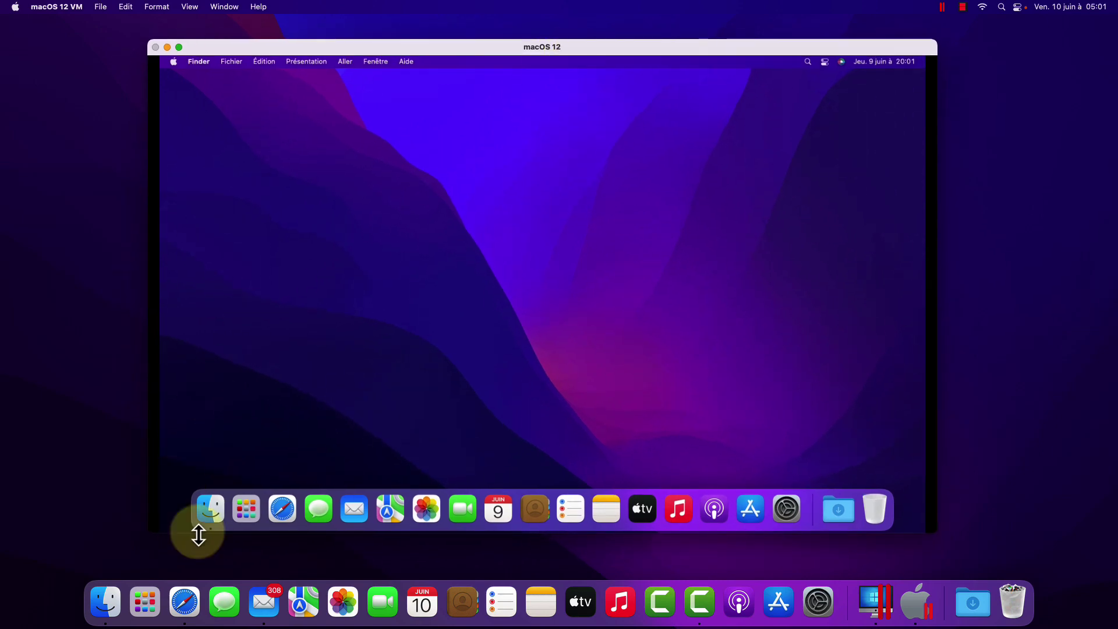
# - Open a Finder window on the host Mac, return to the virtual machine, and open Finder there too
pyautogui.click(104, 605)
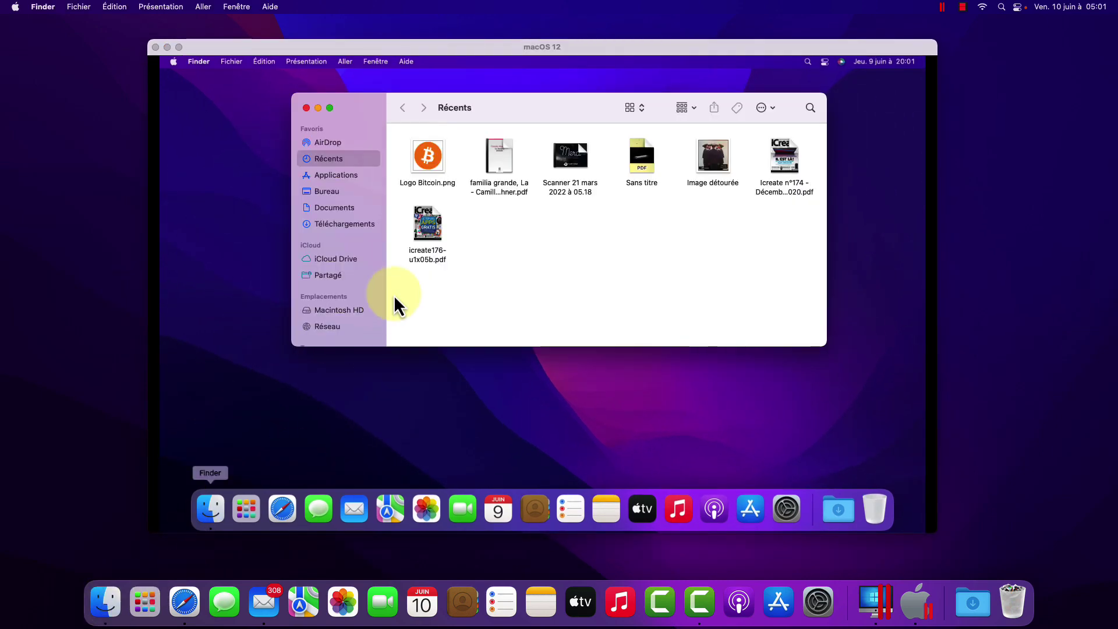
pyautogui.click(349, 431)
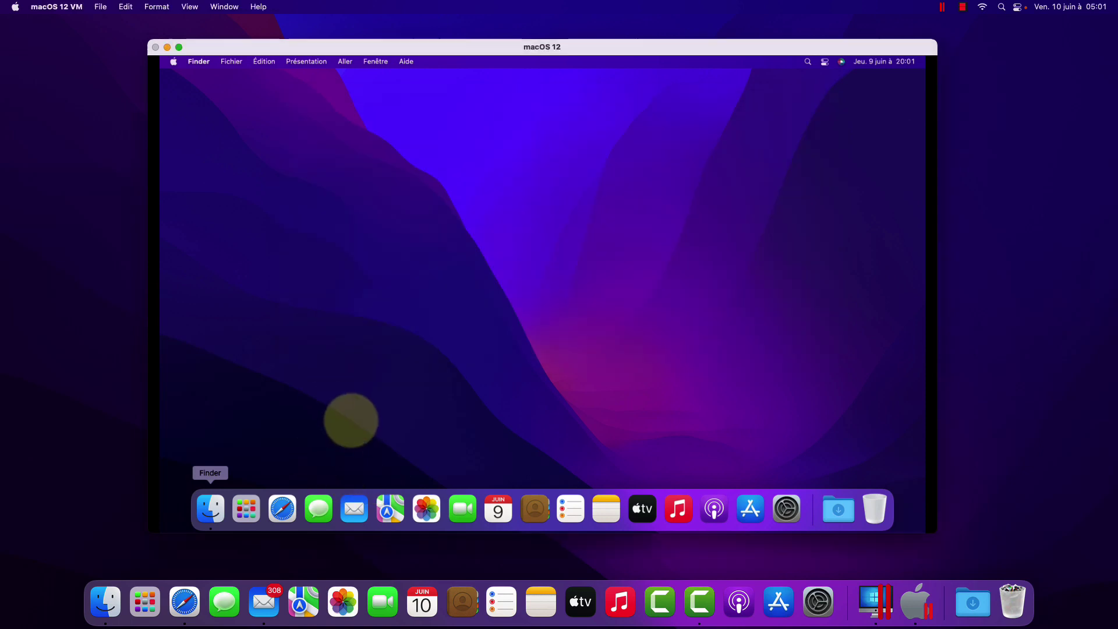
pyautogui.click(210, 508)
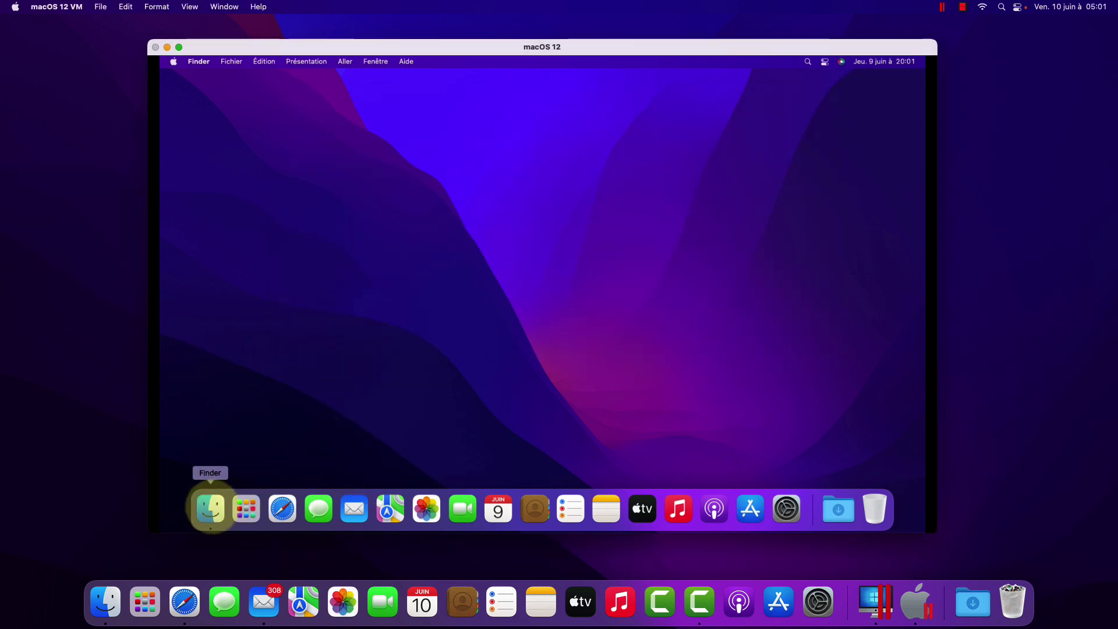
# - Open the Parallels Desktop preferences, view the Raccourcis, Périphériques and Avancé settings, and close them
pyautogui.click(941, 7)
pyautogui.click(949, 45)
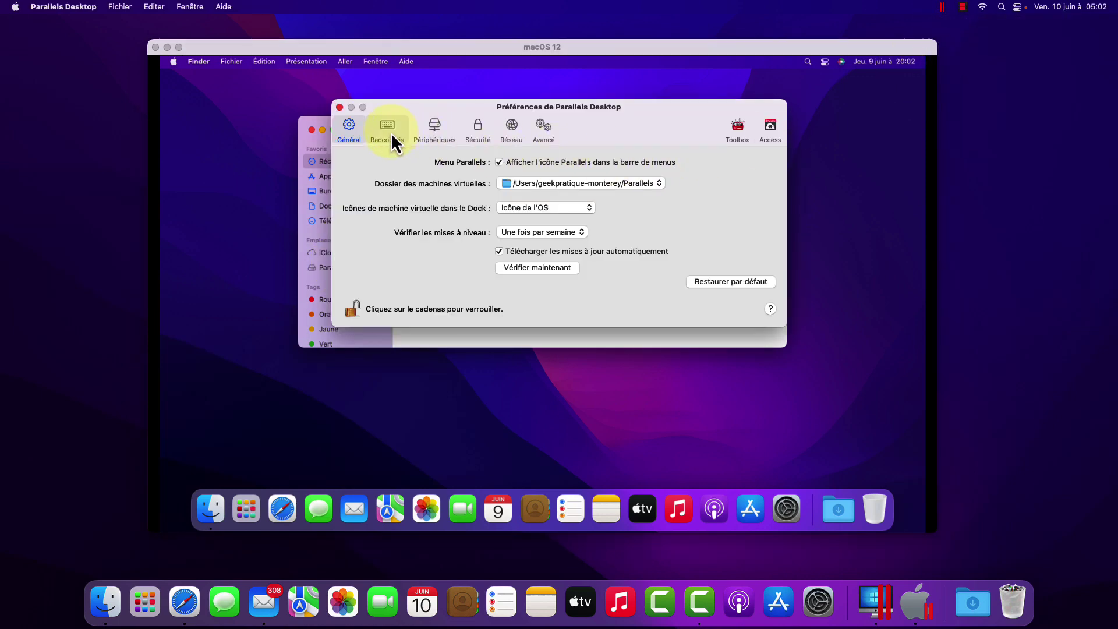
pyautogui.click(389, 131)
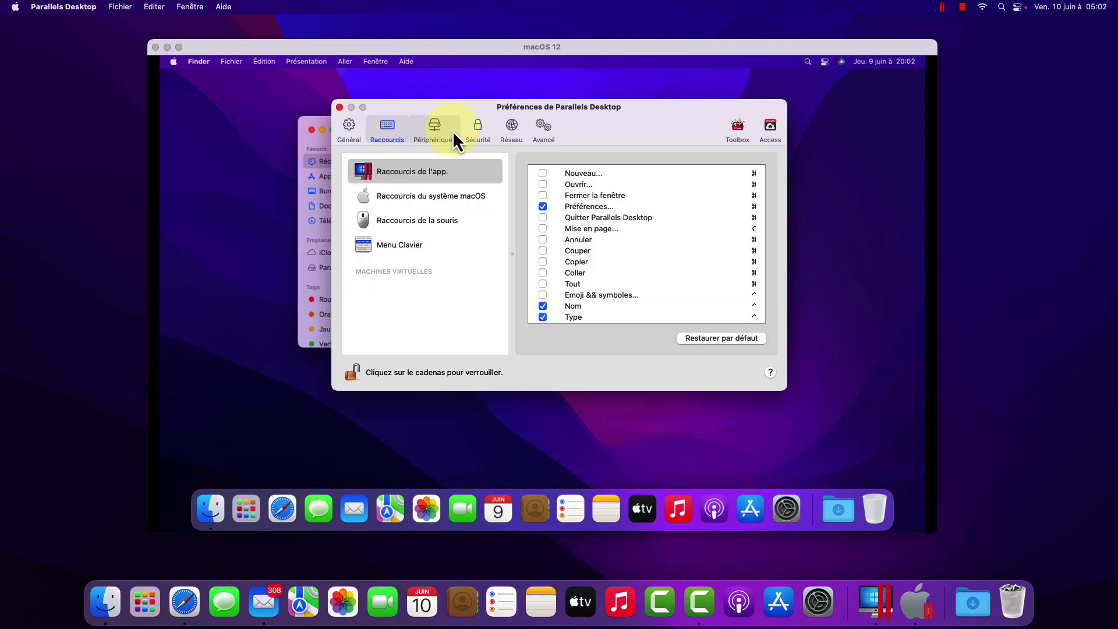
pyautogui.click(437, 129)
pyautogui.click(543, 130)
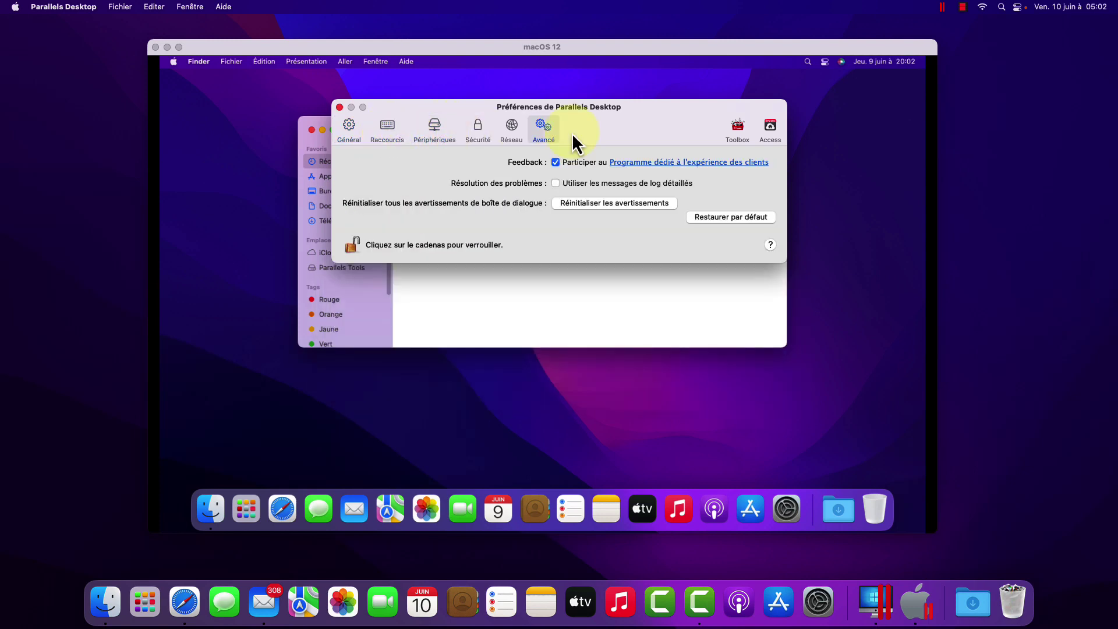
pyautogui.click(340, 109)
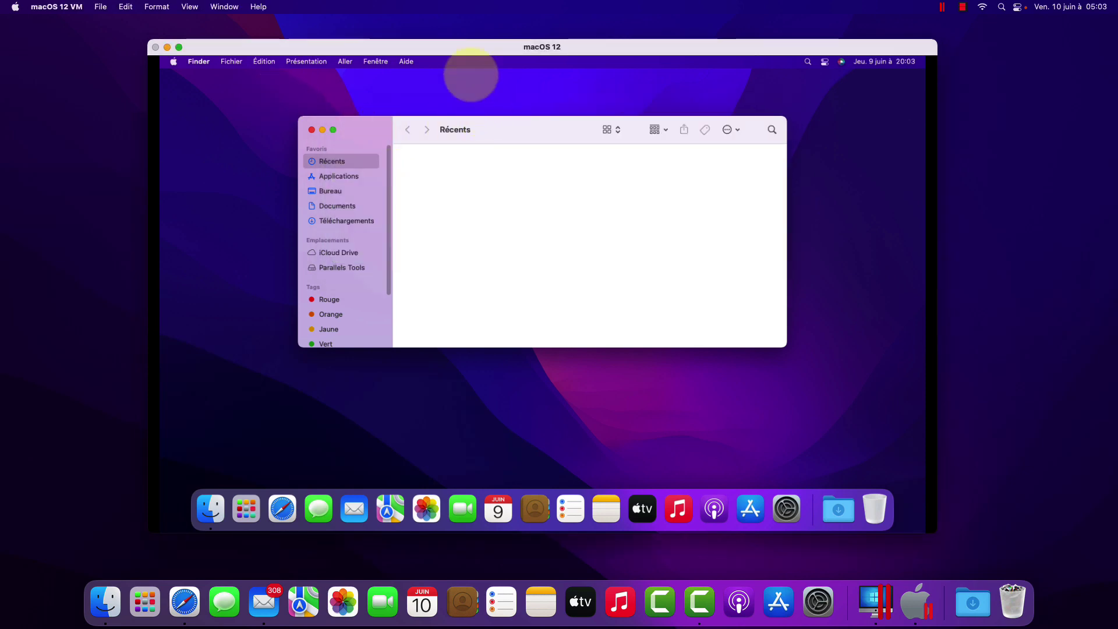
# - Shift the macOS 12 virtual machine window slightly up and to the left on the host desktop
pyautogui.moveTo(469, 49)
pyautogui.mouseDown()
pyautogui.moveTo(460, 65)
pyautogui.moveTo(462, 47)
pyautogui.mouseUp()
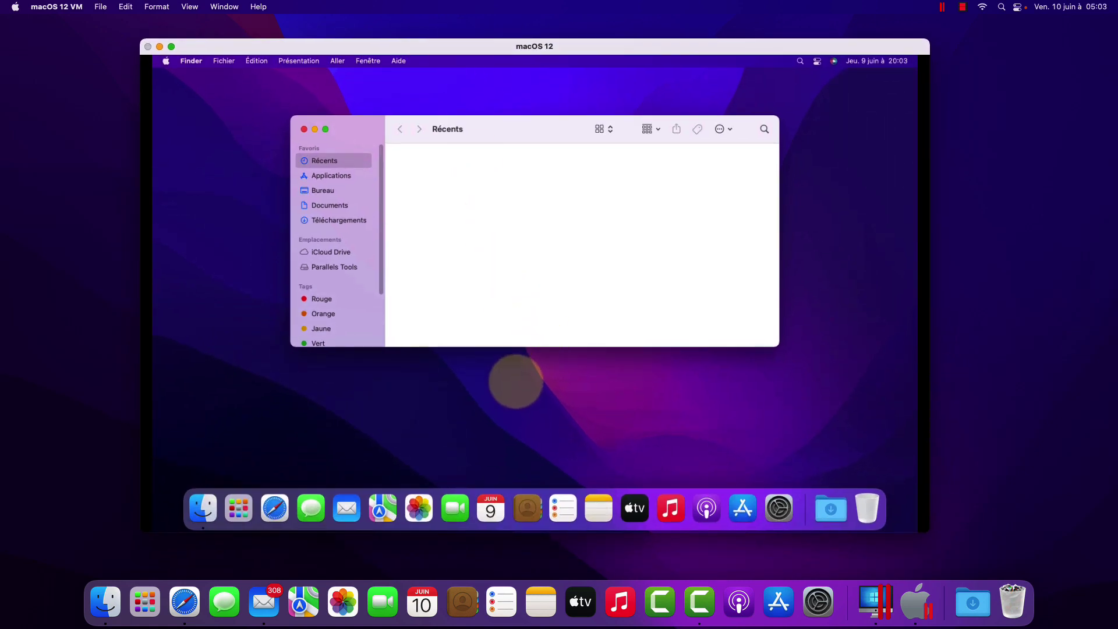
pyautogui.click(477, 390)
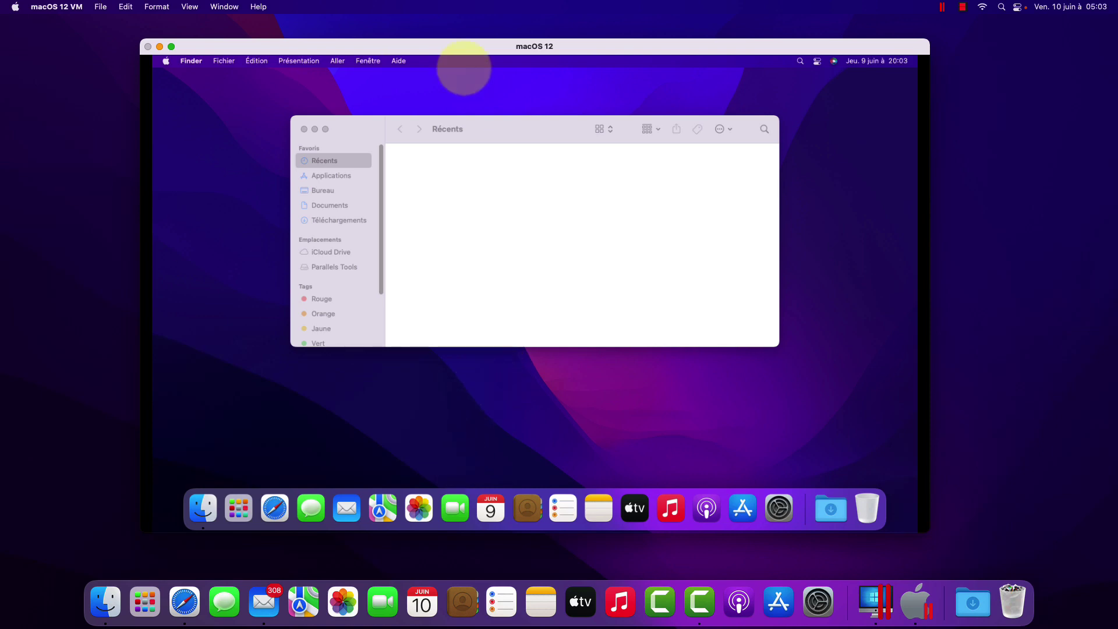
pyautogui.moveTo(496, 49)
pyautogui.mouseDown()
pyautogui.moveTo(498, 89)
pyautogui.moveTo(488, 44)
pyautogui.mouseUp()
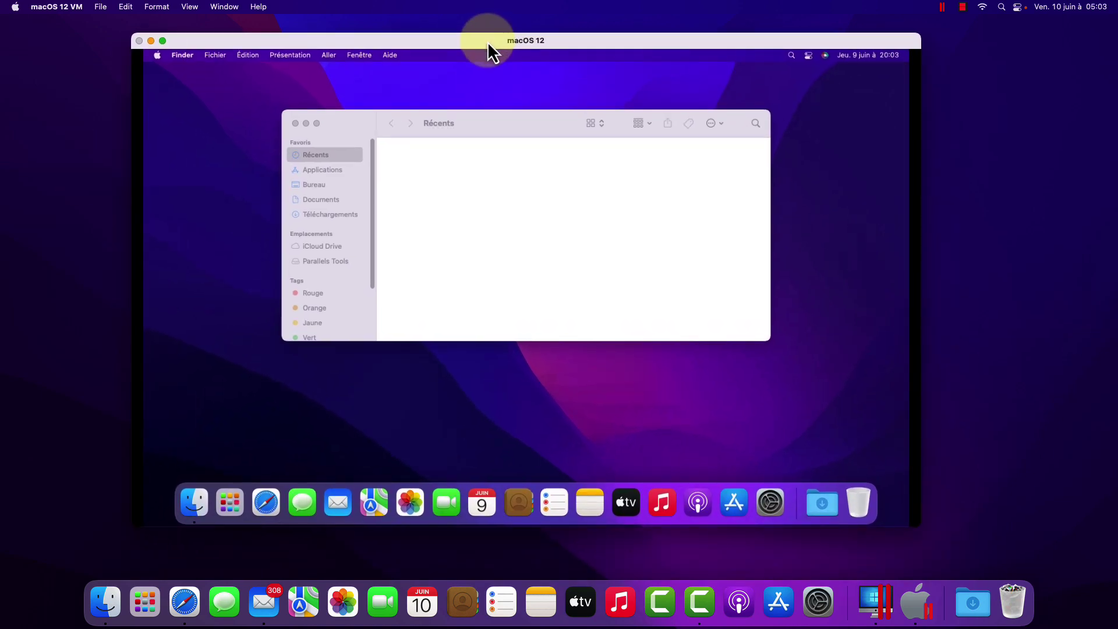
# - Show the macOS 12 virtual machine in full screen, and return it to a window
pyautogui.moveTo(162, 40)
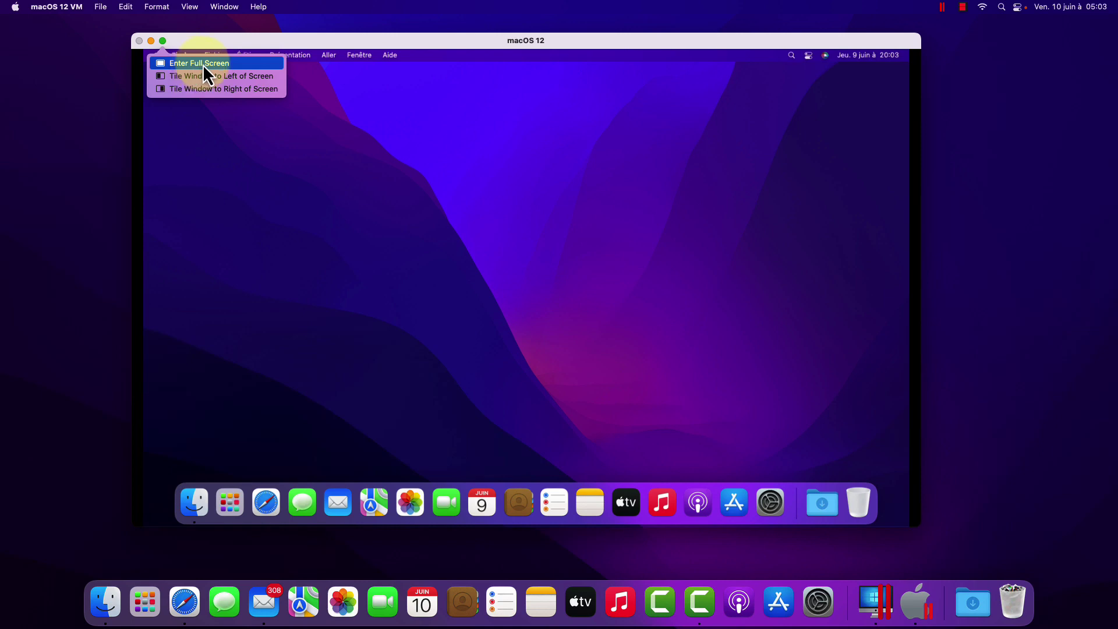
pyautogui.click(203, 63)
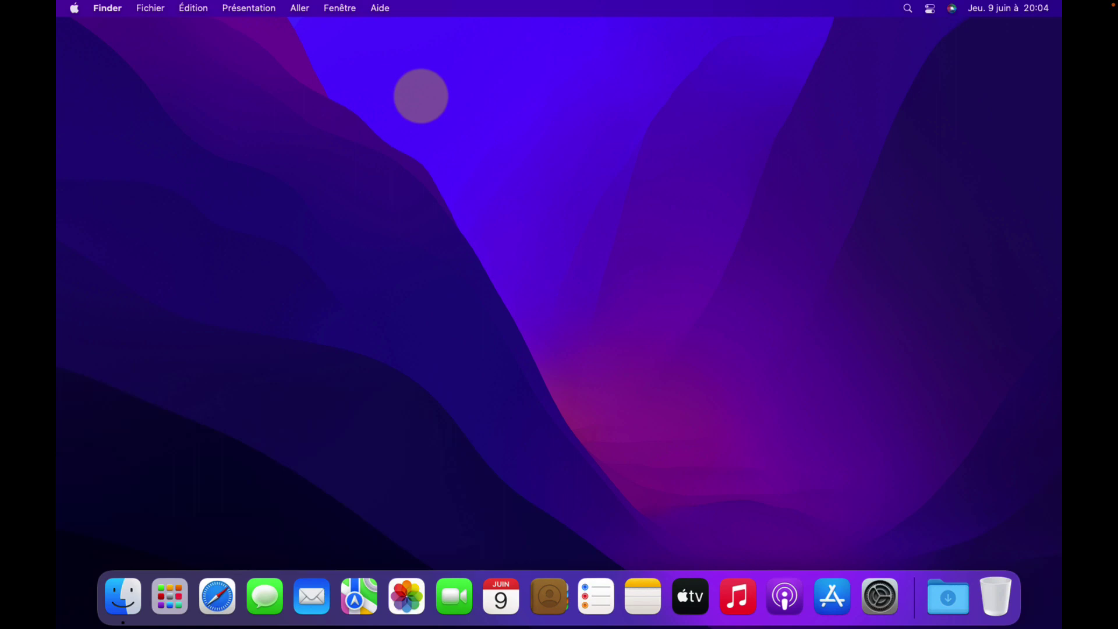
pyautogui.click(56, 44)
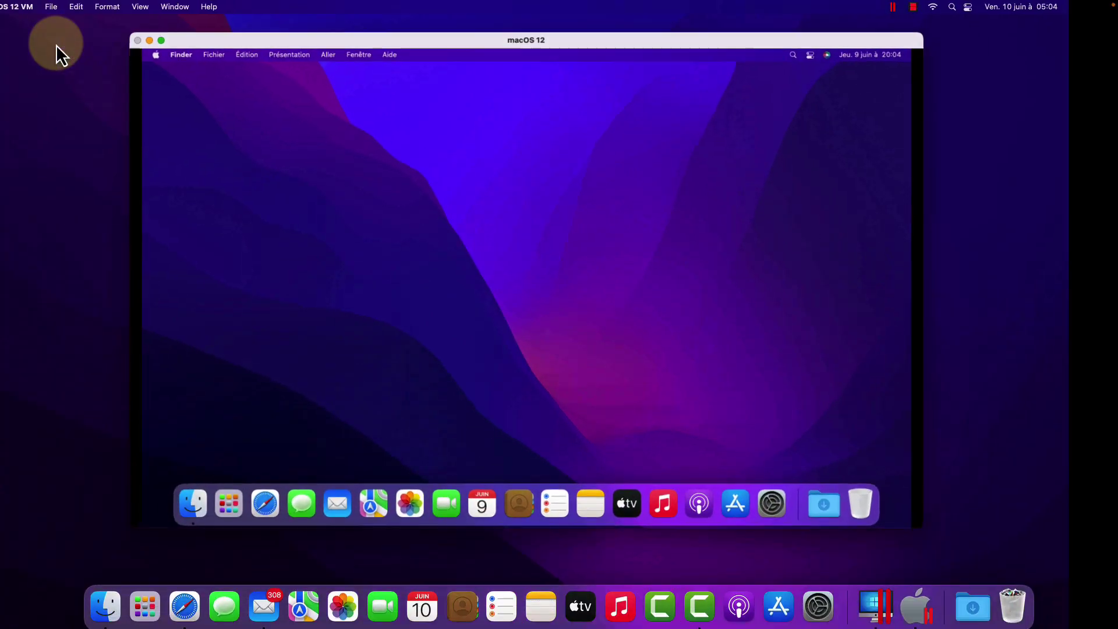
# - Move the virtual machine window to the right and shrink it by its corner to uncover the host desktop
pyautogui.moveTo(451, 41); pyautogui.dragTo(577, 39)
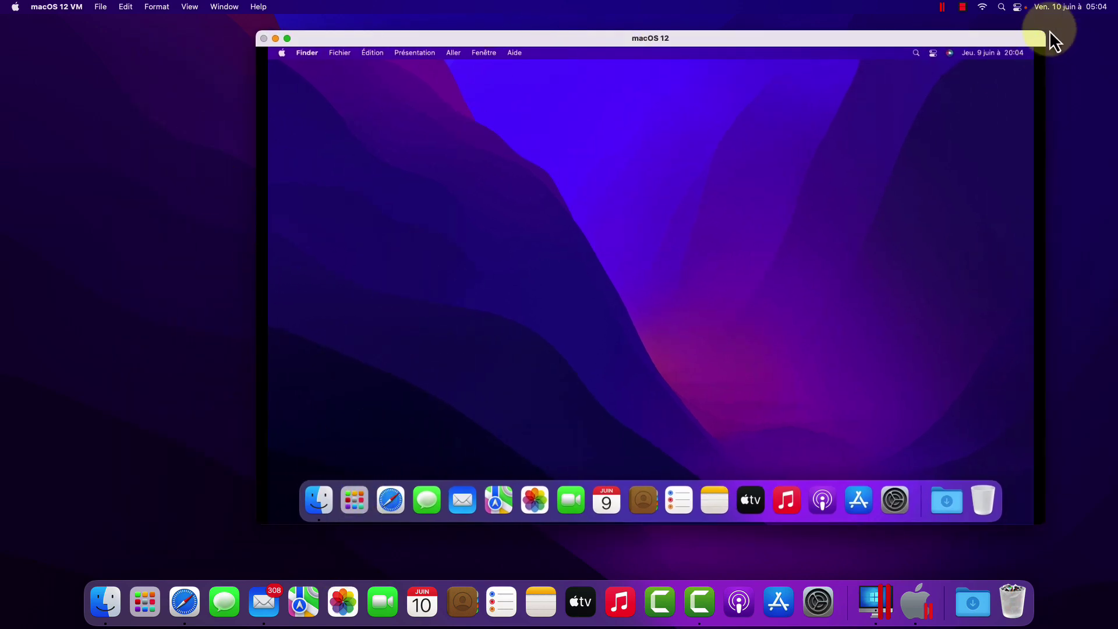
pyautogui.moveTo(1044, 36); pyautogui.dragTo(805, 203)
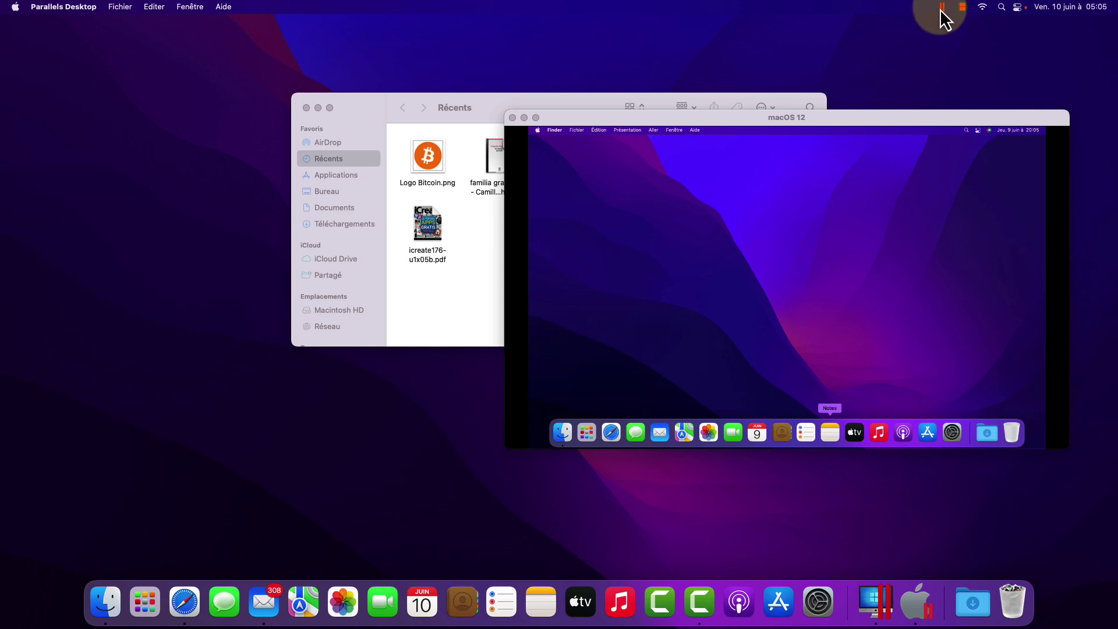
# - Open the Parallels Desktop Centre de contrôle and examine the start control of the macOS 12 entry
pyautogui.click(942, 7)
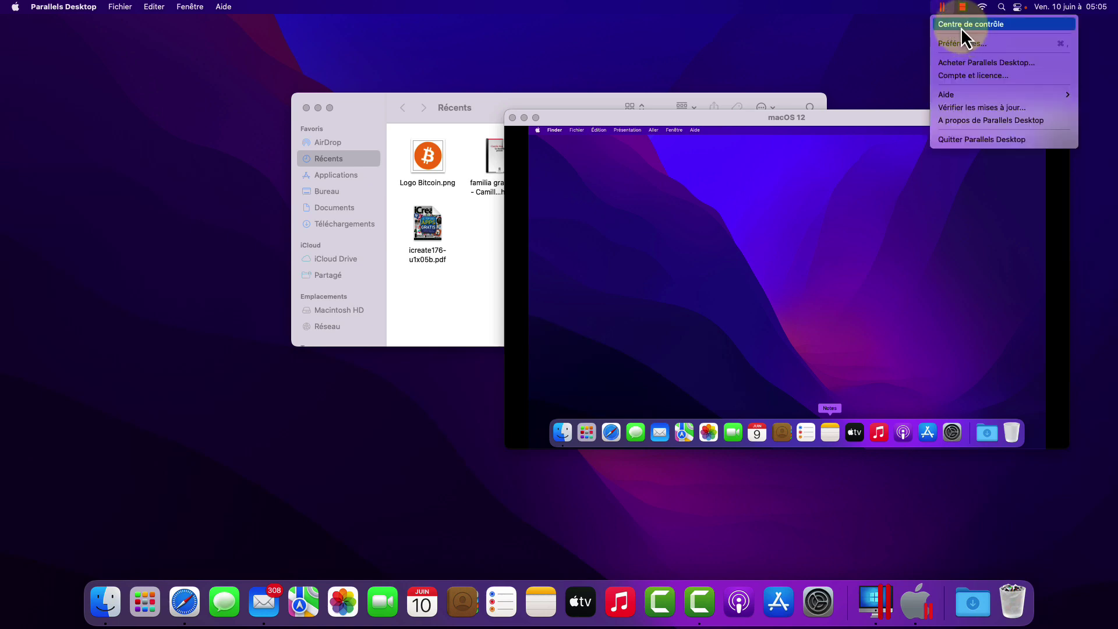
pyautogui.click(962, 25)
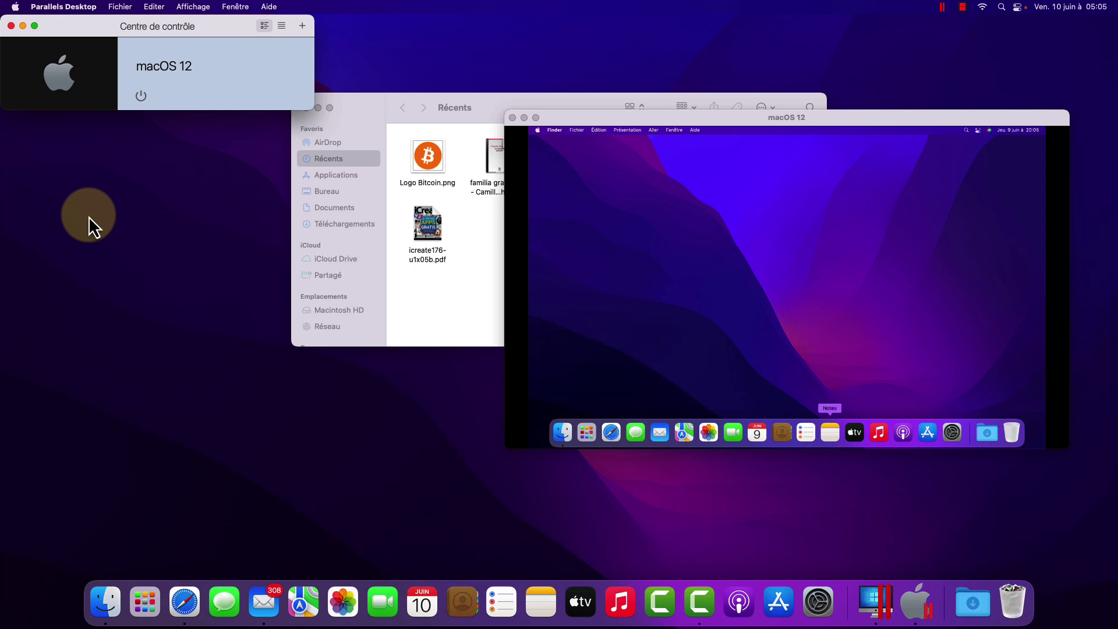
pyautogui.moveTo(100, 93)
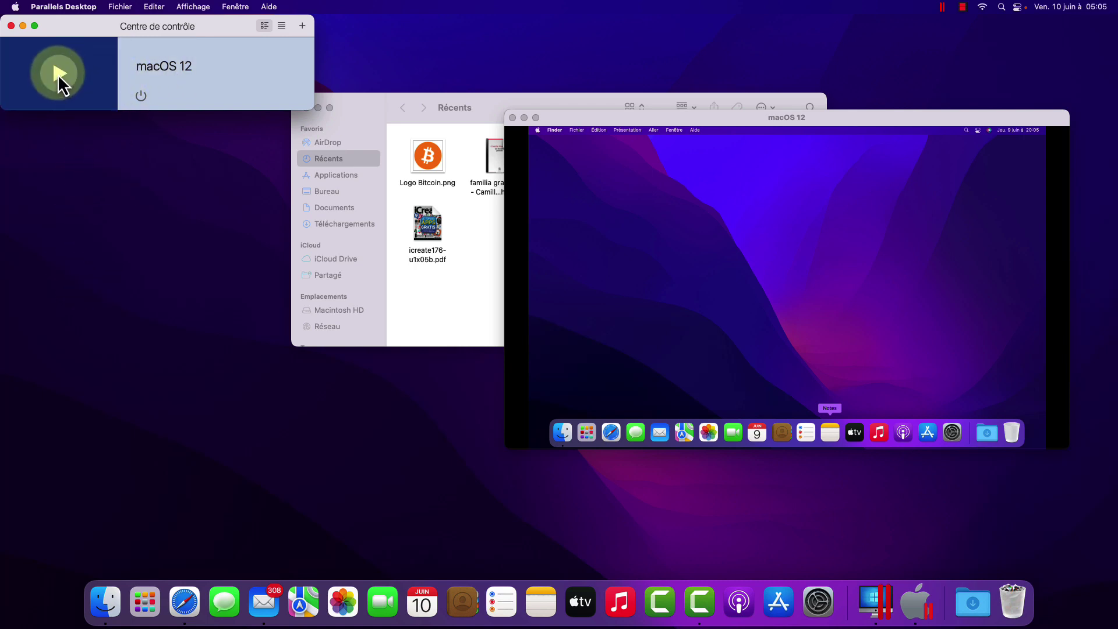
pyautogui.moveTo(65, 71)
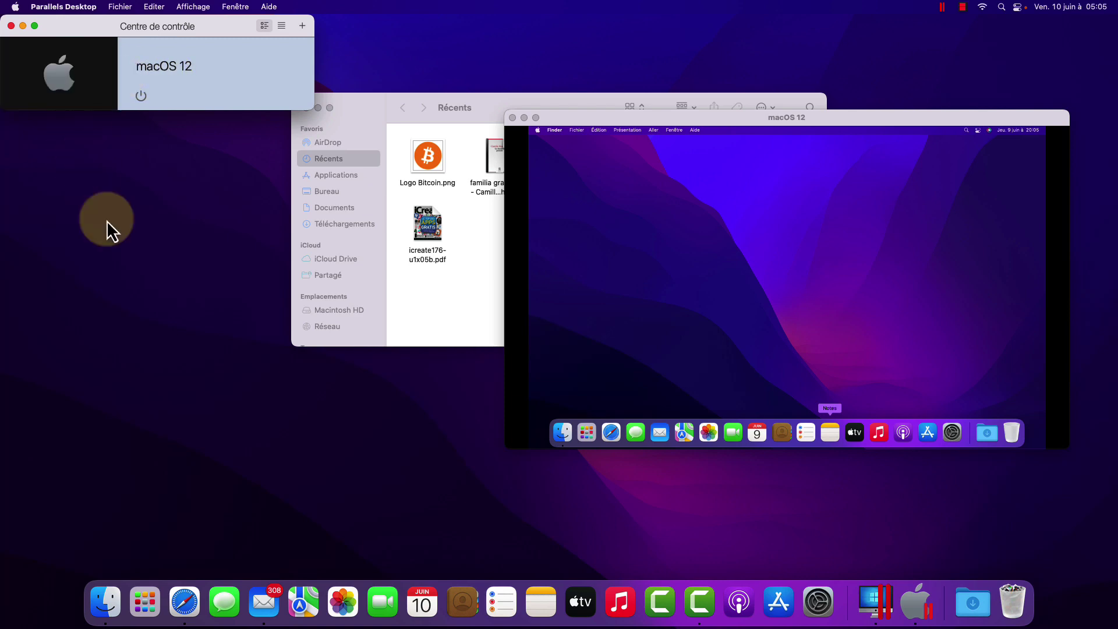
# - Start adding a new virtual machine to view the Windows and free Linux systems offered, and close the assistant
pyautogui.click(302, 26)
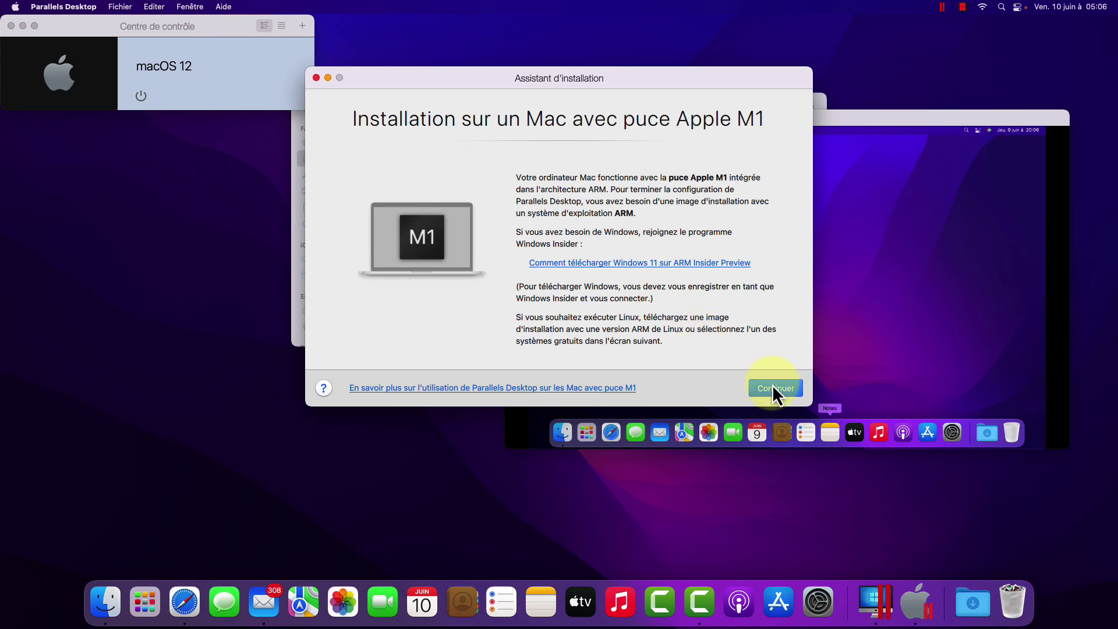
pyautogui.click(771, 386)
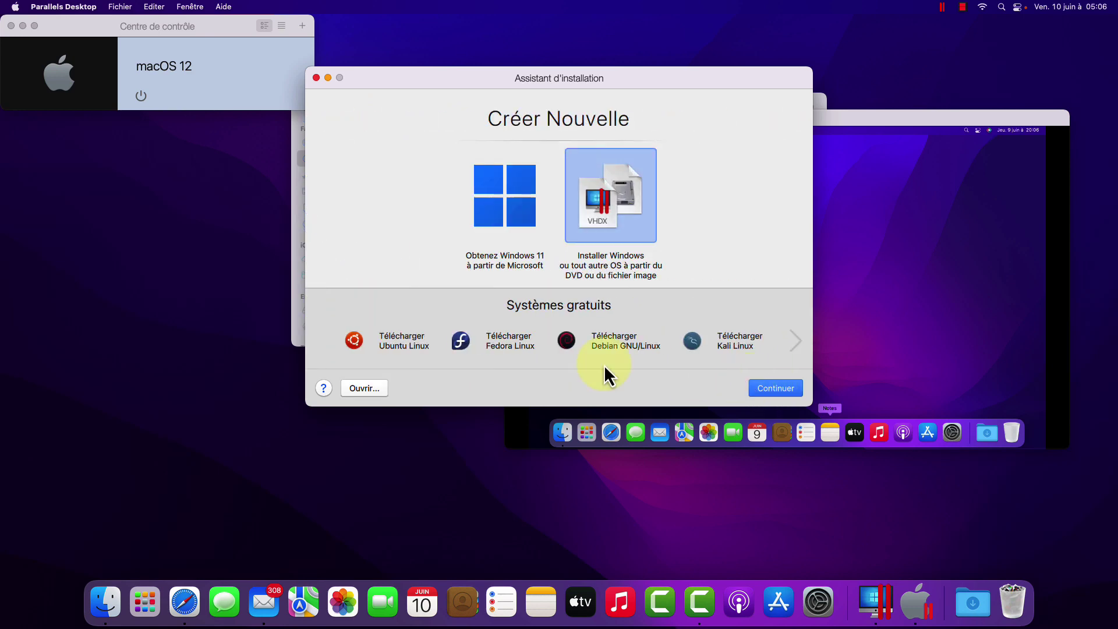
pyautogui.click(316, 78)
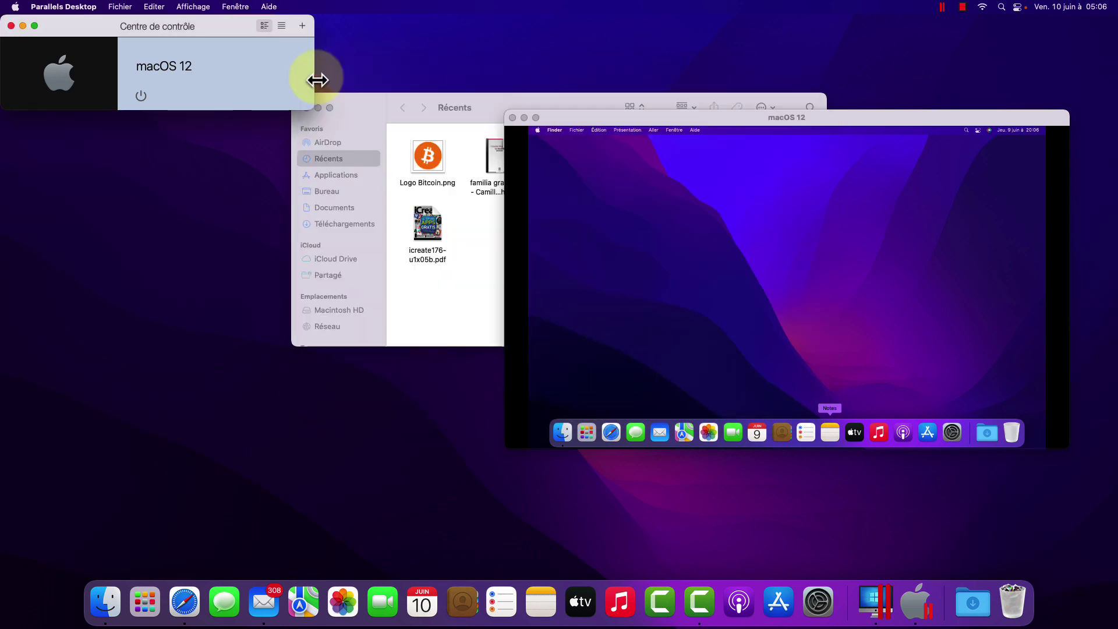
# - View the power options in the virtual machine's Apple menu and dismiss it without choosing one
pyautogui.click(538, 134)
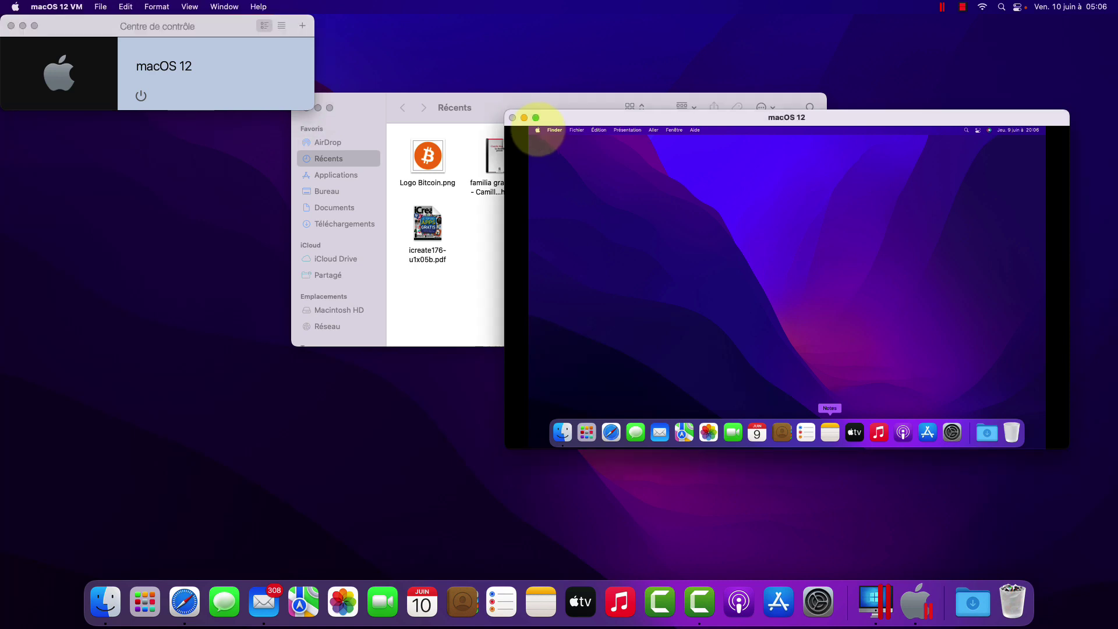
pyautogui.click(537, 131)
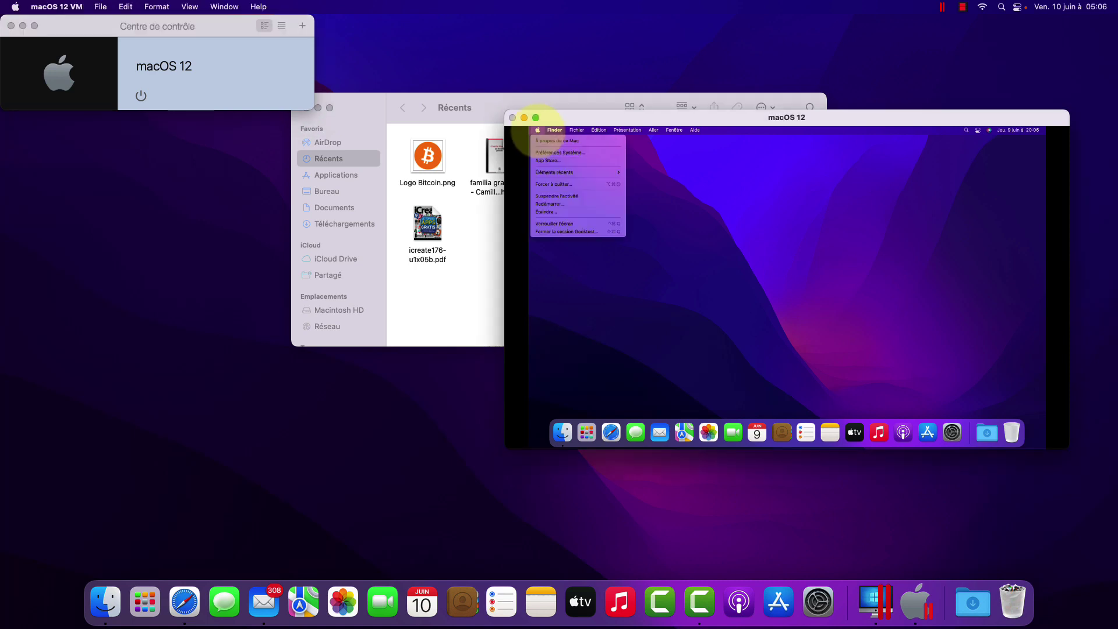
pyautogui.click(479, 107)
# - Shut down the macOS 12 virtual machine from the Centre de contrôle, confirming with Éteindre
pyautogui.click(205, 26)
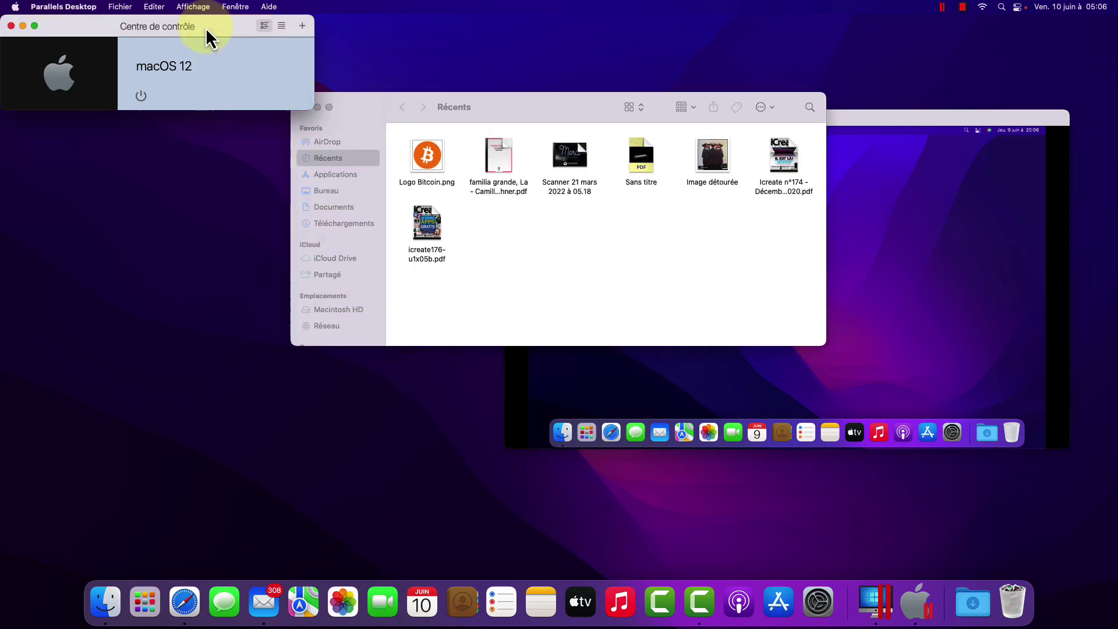
pyautogui.click(141, 97)
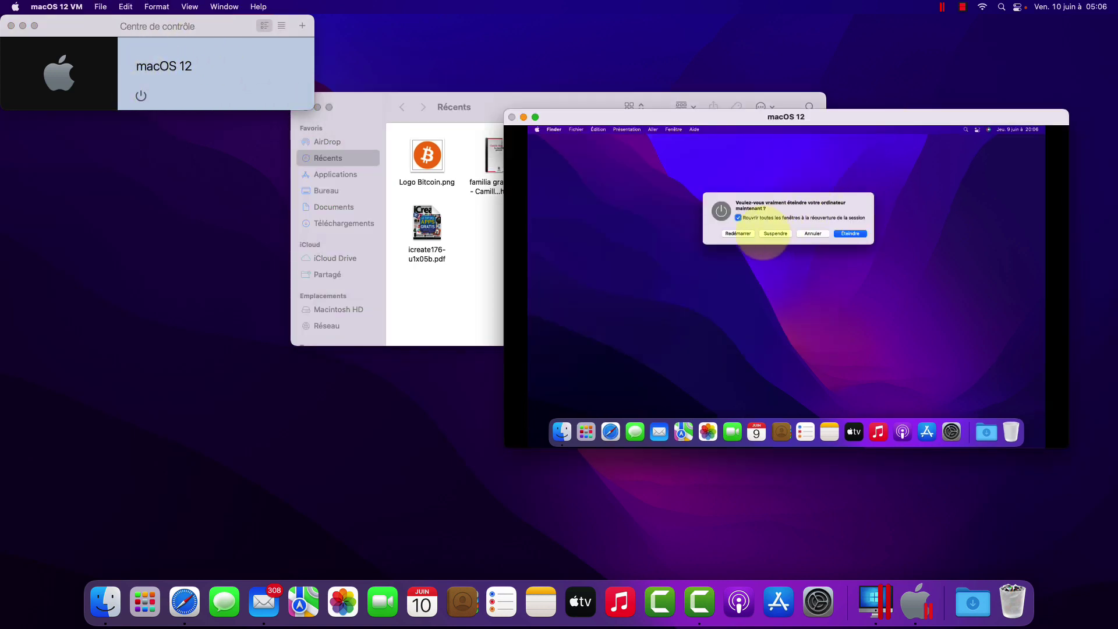
pyautogui.click(850, 233)
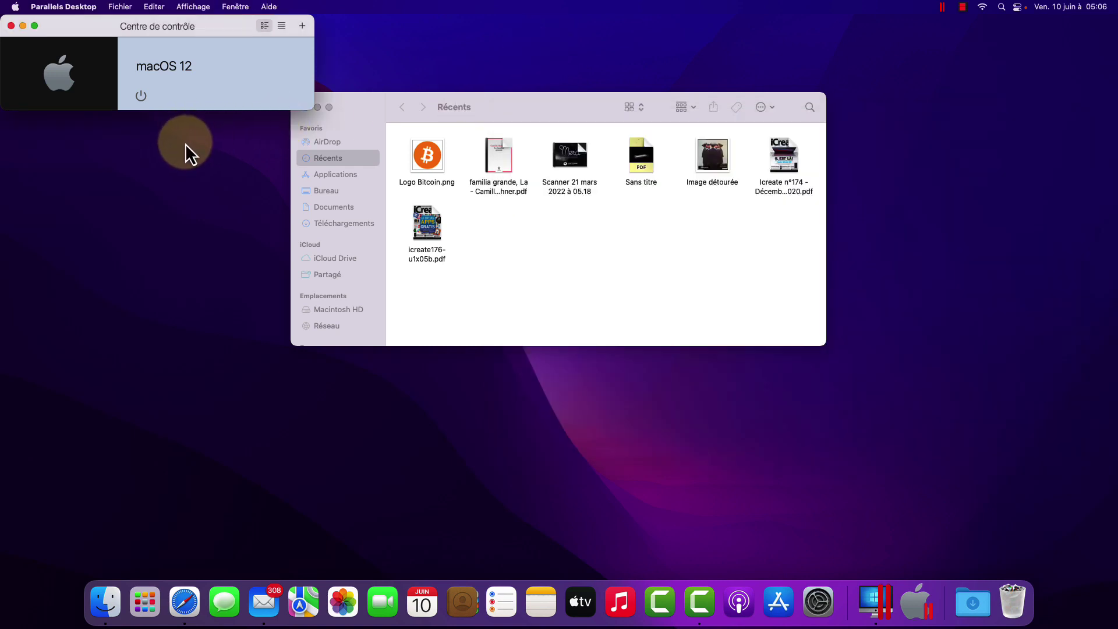
pyautogui.click(141, 97)
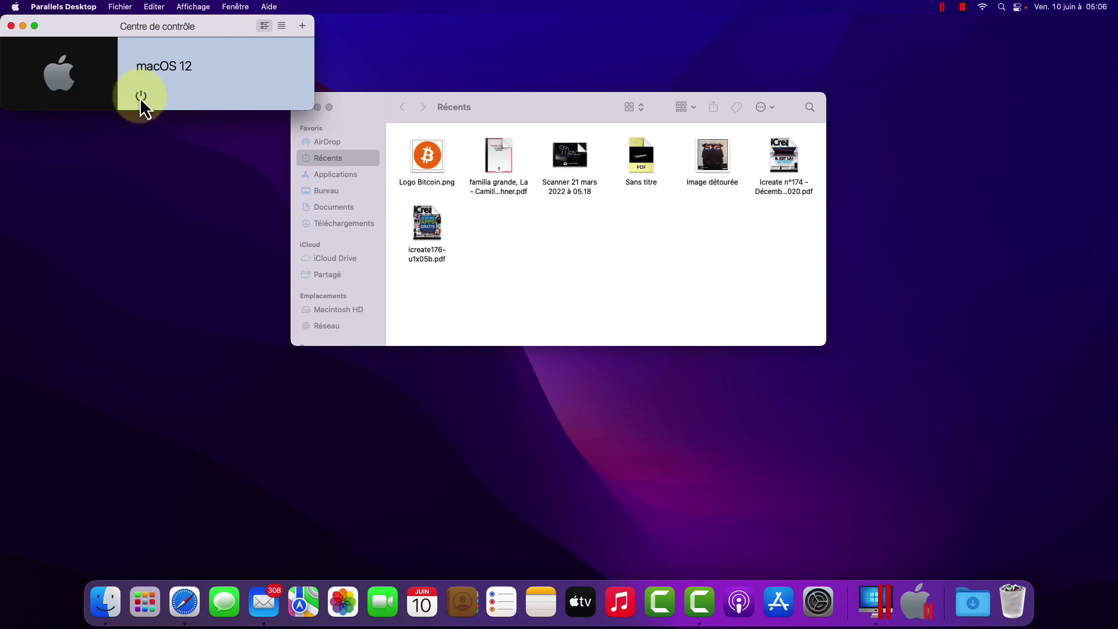